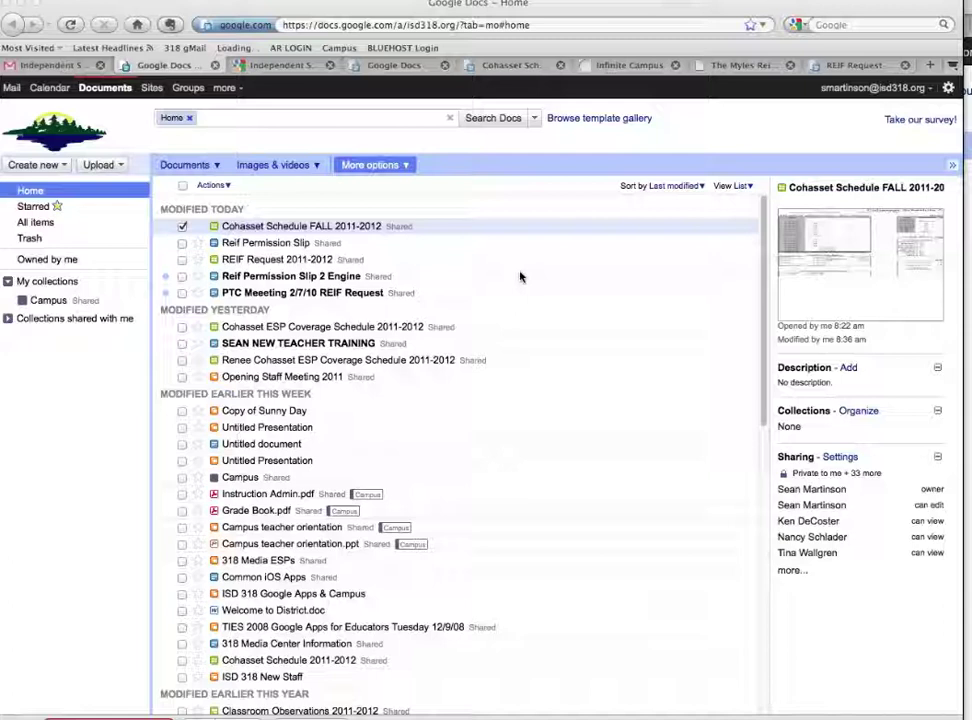
Step: Open the context menu for the Cohasset Schedule FALL 2011-2012 file in the Documents list
{"action": "mouse_move", "coordinate": [568, 681]}
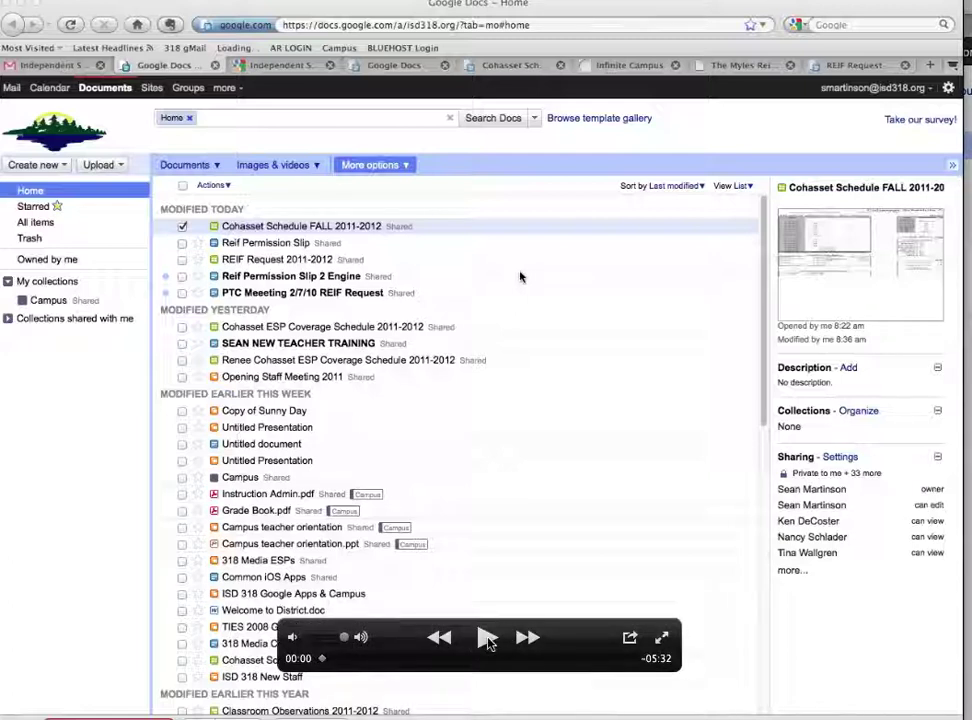
{"action": "key", "text": "space"}
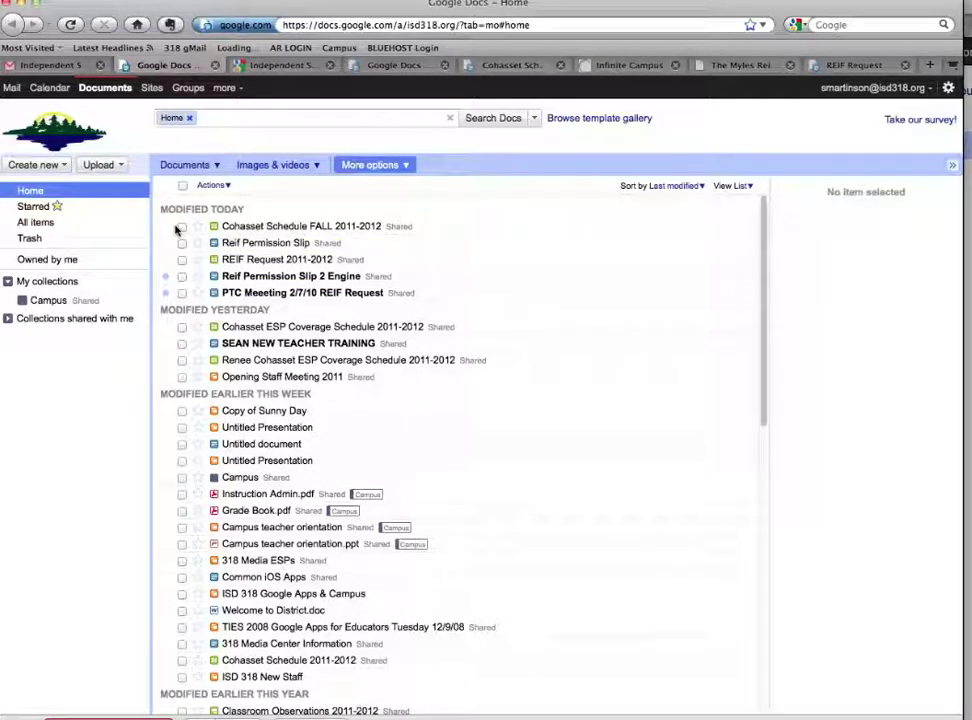
{"action": "right_click", "coordinate": [248, 231]}
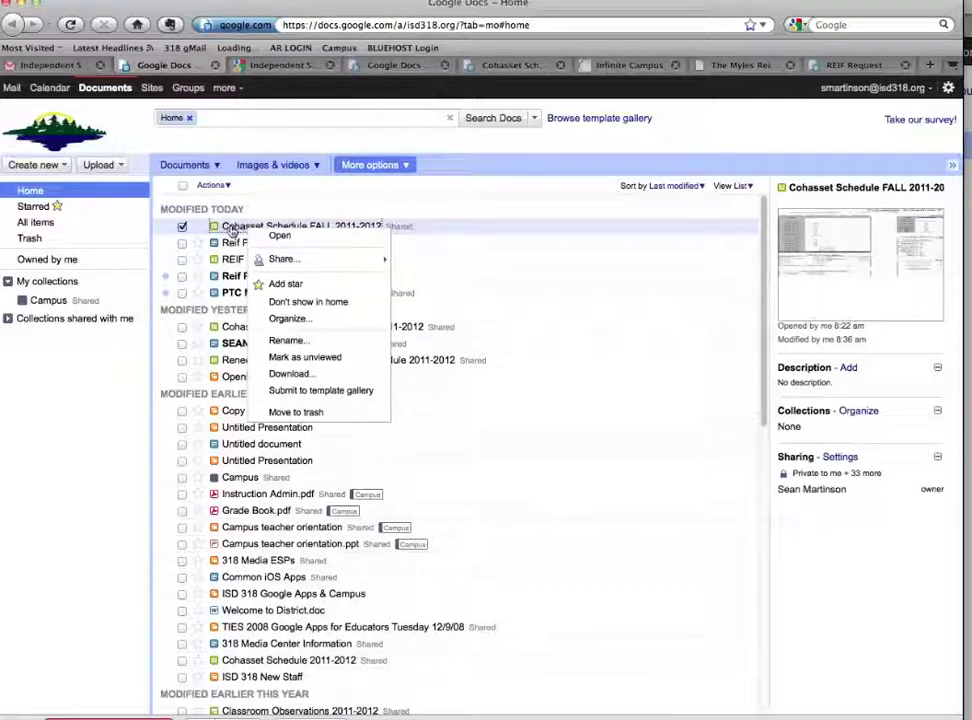
Step: Look over the Share entry in the file's menu, then dismiss the menu
{"action": "mouse_move", "coordinate": [306, 264]}
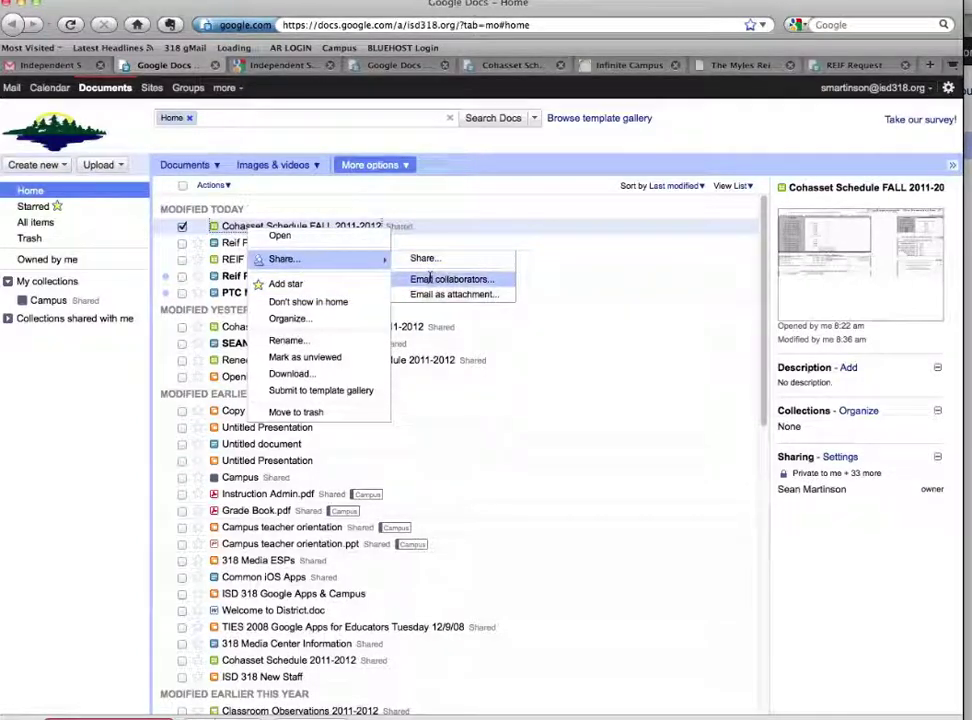
{"action": "left_click", "coordinate": [440, 210]}
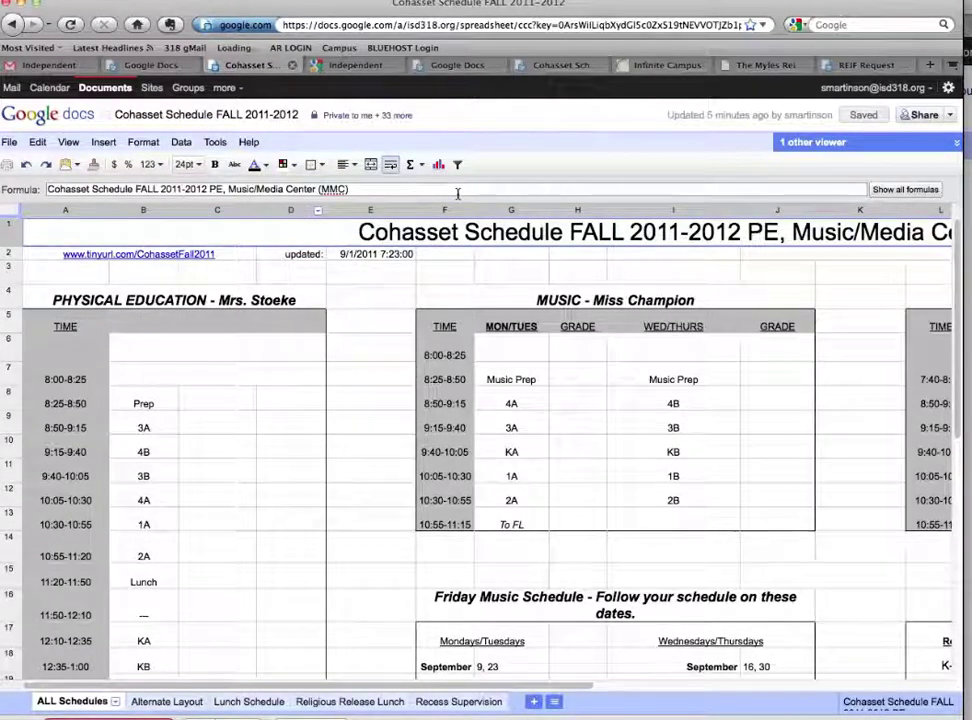
Step: Open the spreadsheet's Sharing settings from the Share menu
{"action": "left_click", "coordinate": [950, 115]}
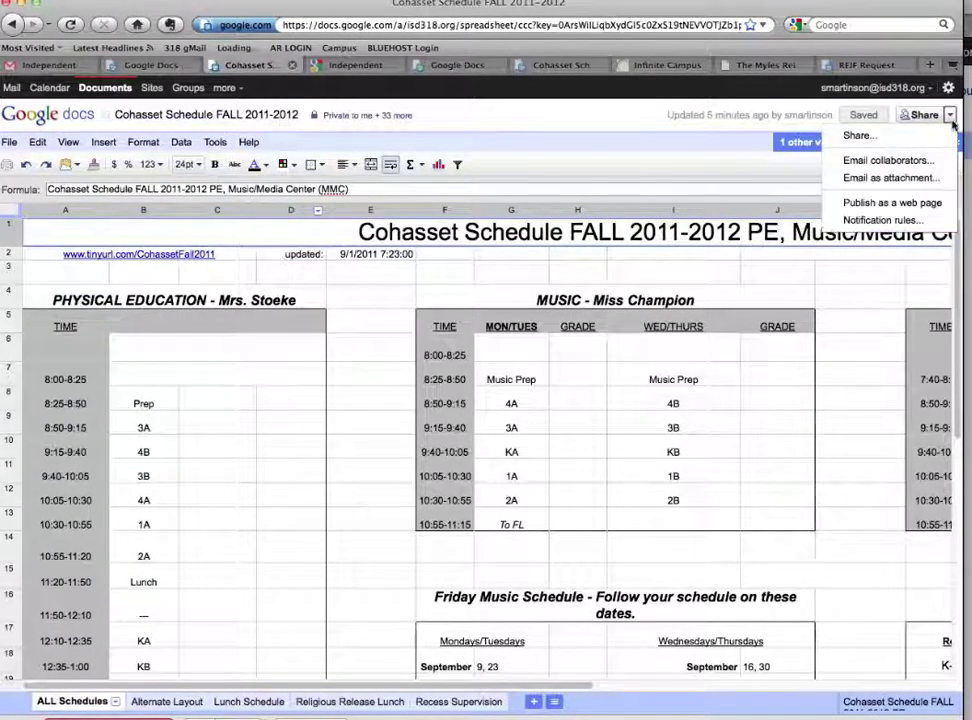
{"action": "left_click", "coordinate": [856, 136]}
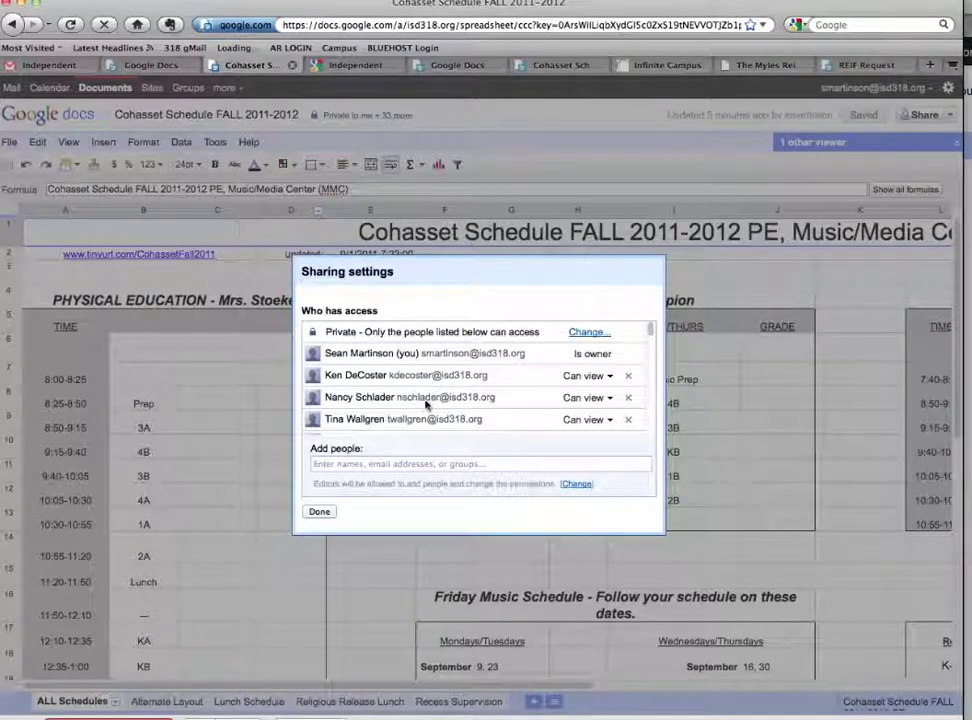
{"action": "scroll", "coordinate": [421, 392], "scroll_direction": "down", "scroll_amount": 5}
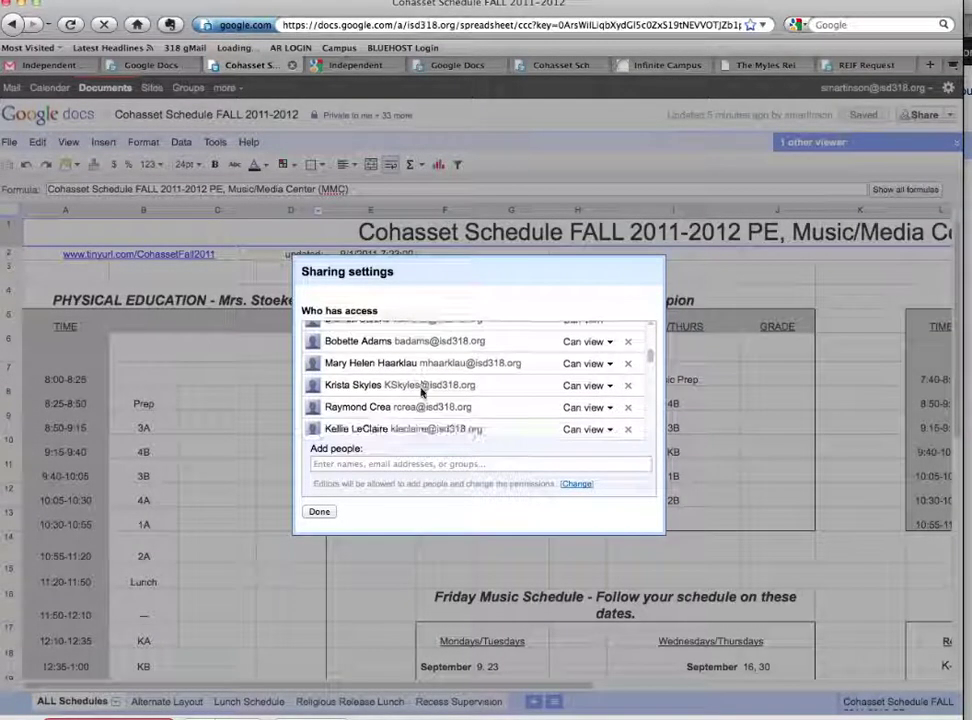
Step: Try entering a staff member's name in Add people and check the Can edit choices, changing nothing
{"action": "left_click", "coordinate": [426, 463]}
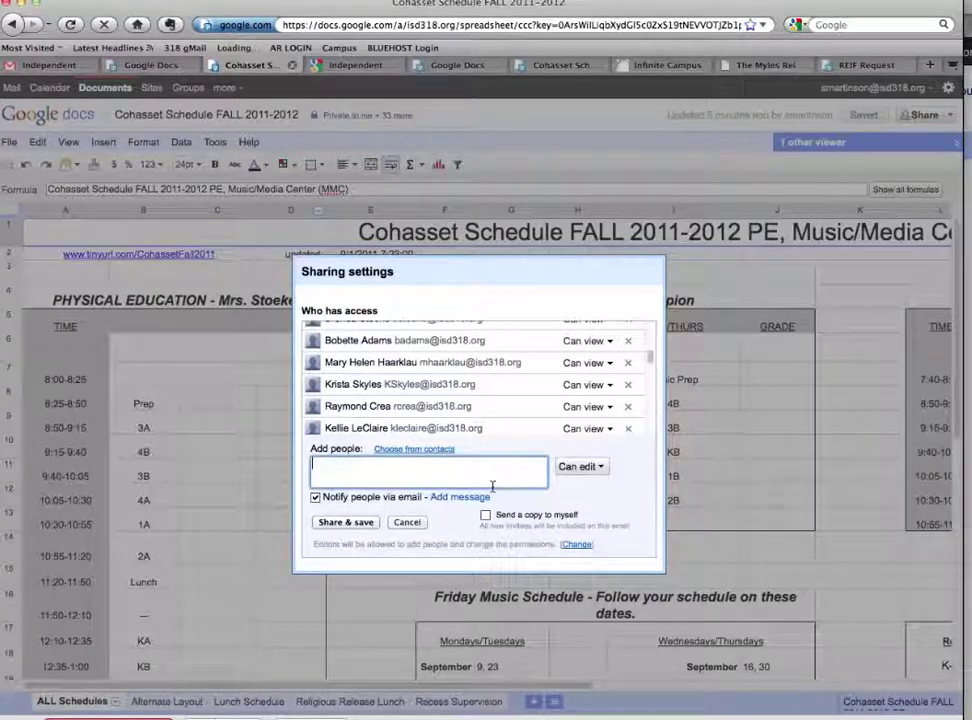
{"action": "type", "text": "kelly"}
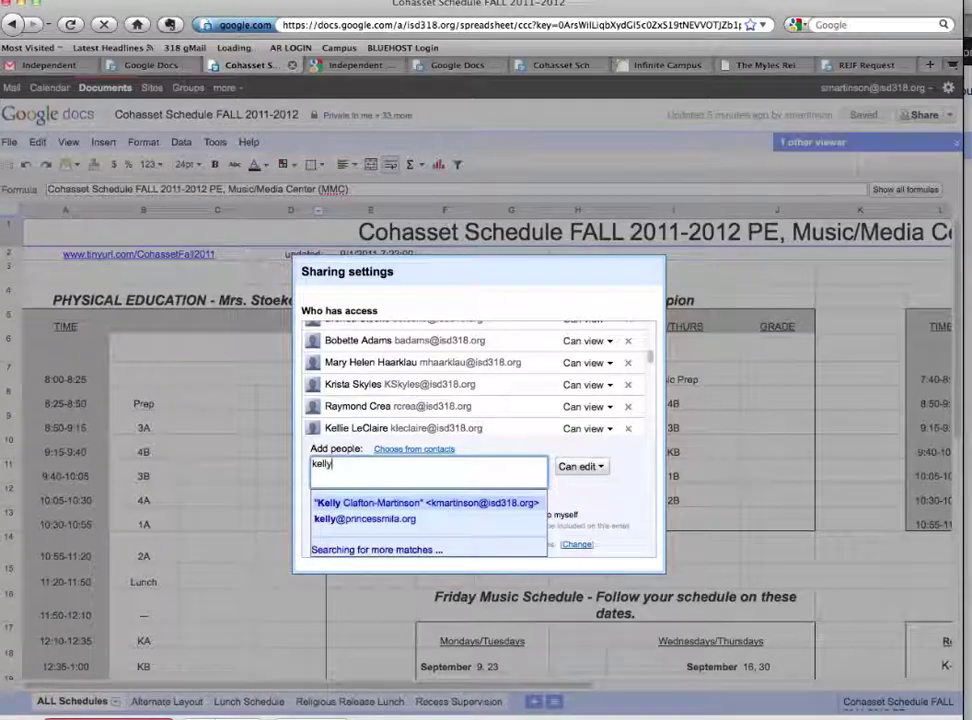
{"action": "key", "text": "BackSpace"}
{"action": "key", "text": "BackSpace"}
{"action": "key", "text": "BackSpace"}
{"action": "key", "text": "BackSpace"}
{"action": "key", "text": "BackSpace"}
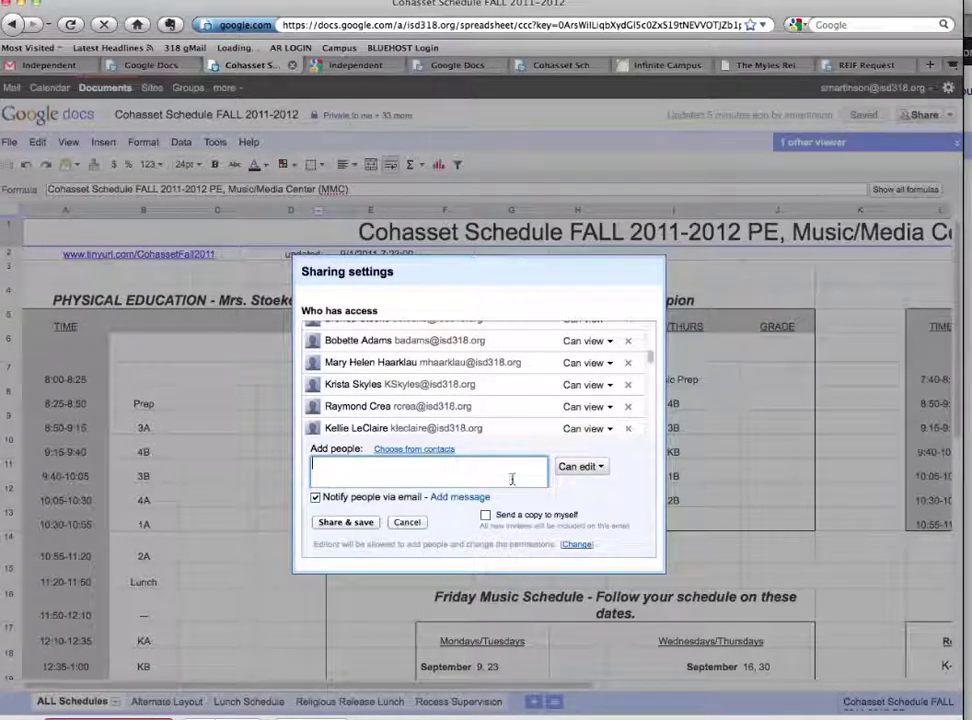
{"action": "left_click", "coordinate": [587, 467]}
{"action": "left_click", "coordinate": [580, 488]}
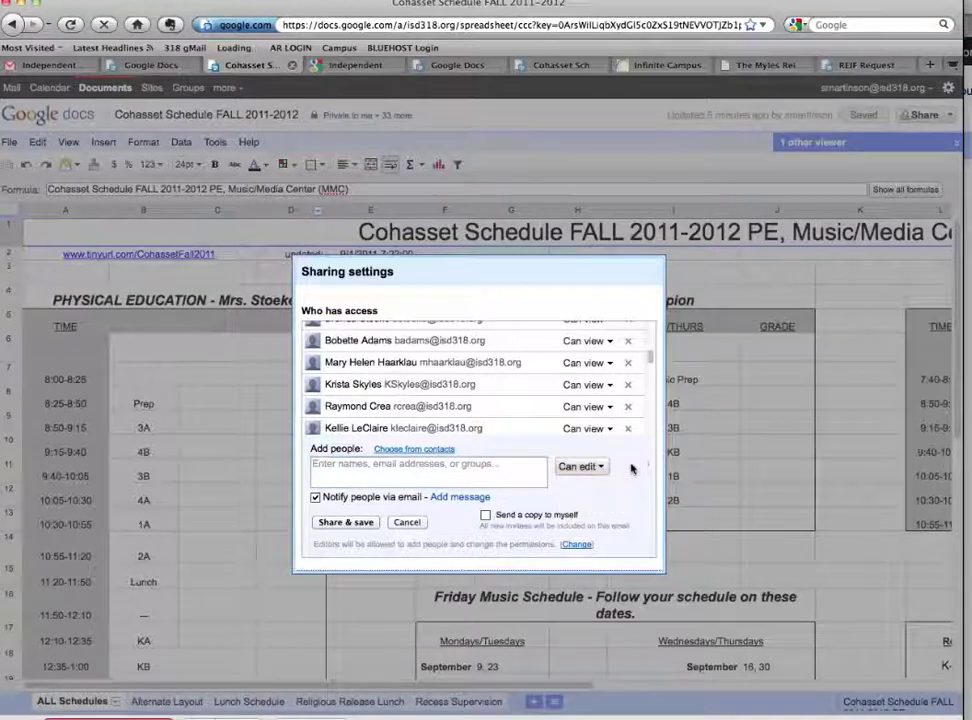
Step: Review the (Change) permission rule without changing it, then add and remove a suggested staff address
{"action": "left_click", "coordinate": [576, 543]}
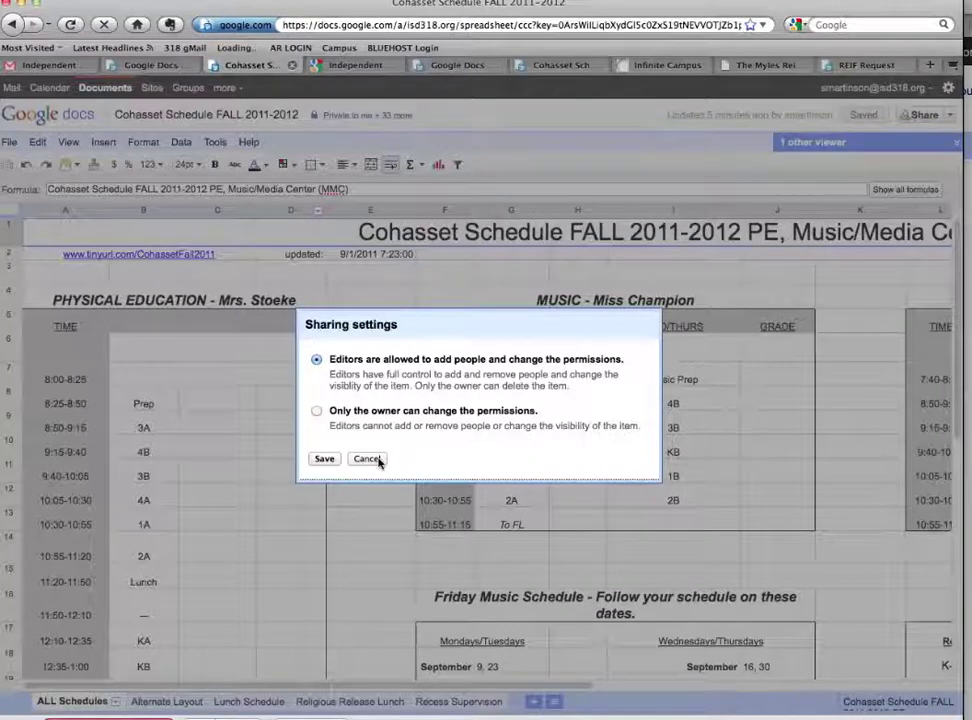
{"action": "left_click", "coordinate": [368, 459]}
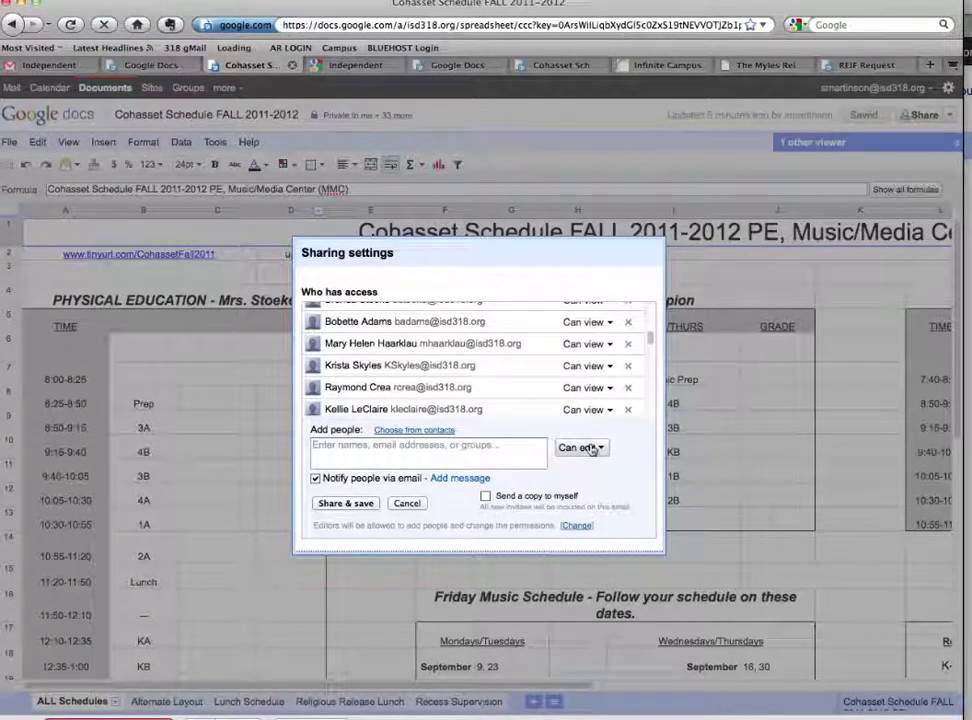
{"action": "left_click", "coordinate": [500, 451]}
{"action": "type", "text": "kell"}
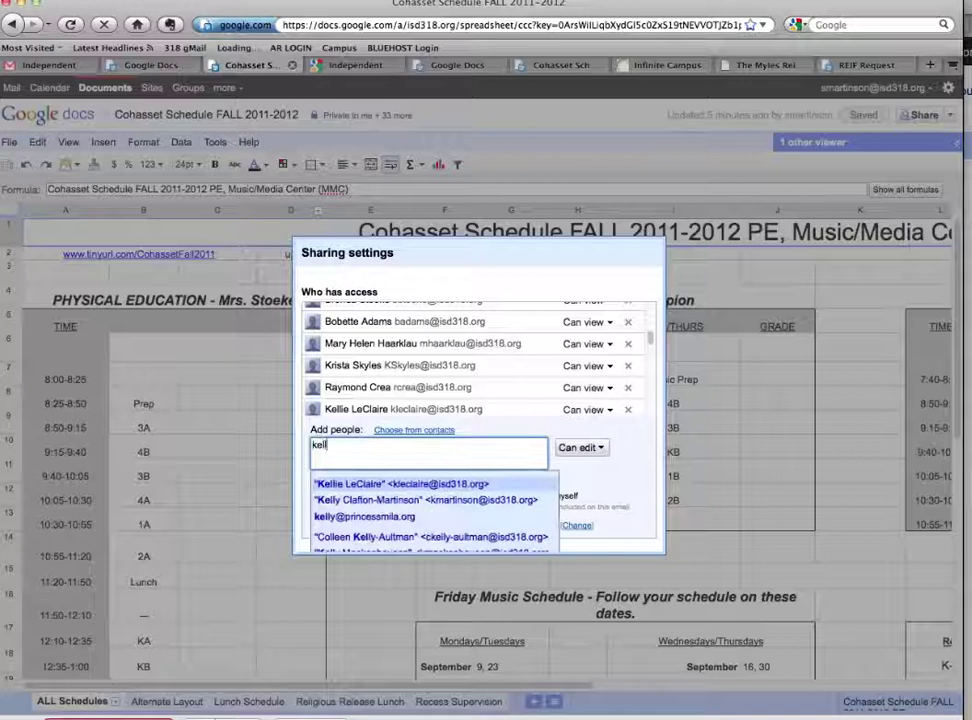
{"action": "key", "text": "Down"}
{"action": "key", "text": "Return"}
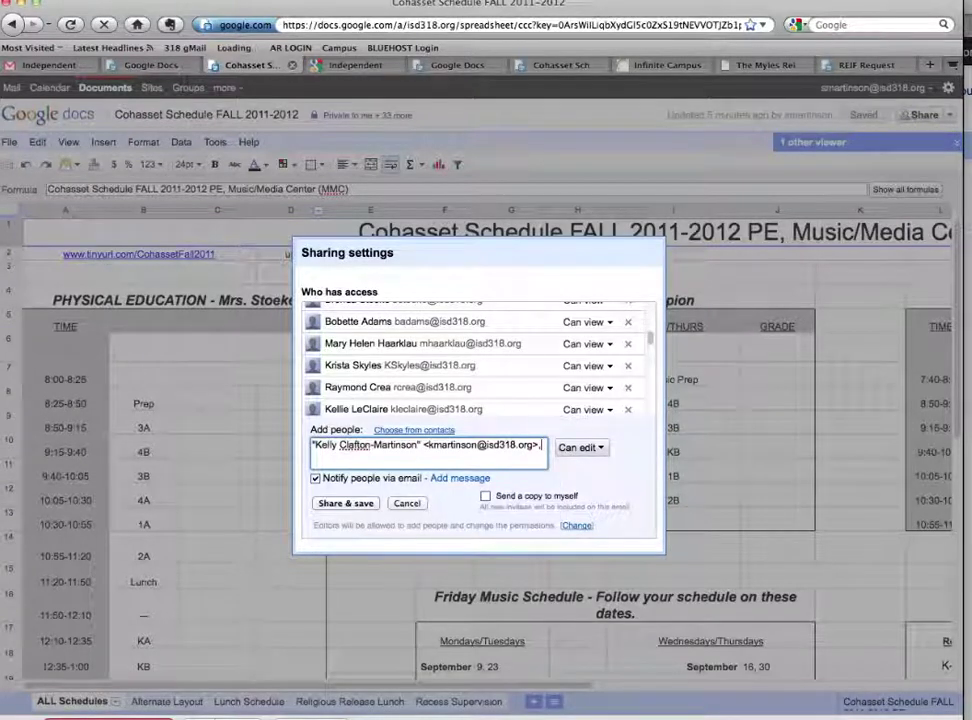
{"action": "key", "text": "super+a"}
{"action": "key", "text": "BackSpace"}
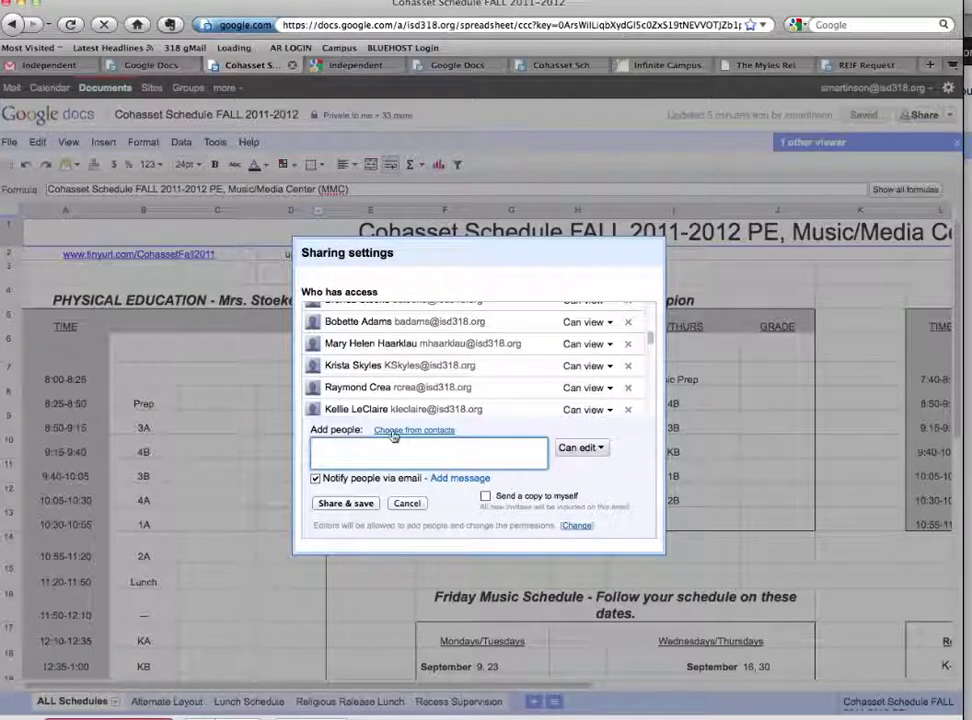
Step: Select all contacts in the COHASSET ALL STAFF (30) group, then close the contact chooser
{"action": "left_click", "coordinate": [441, 432]}
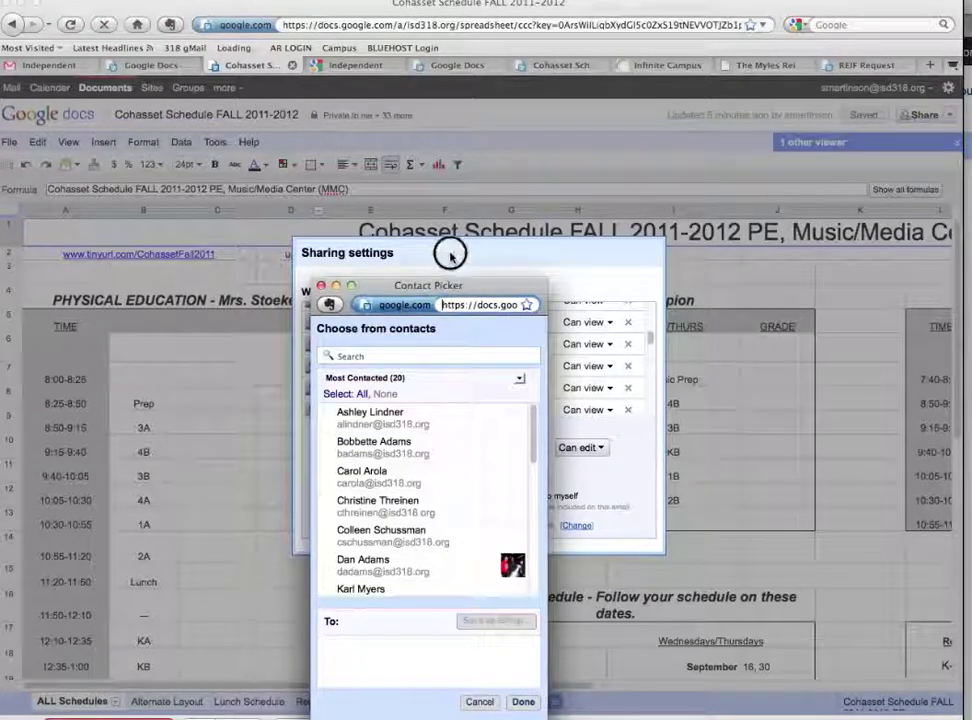
{"action": "left_click_drag", "start_coordinate": [445, 290], "coordinate": [445, 230]}
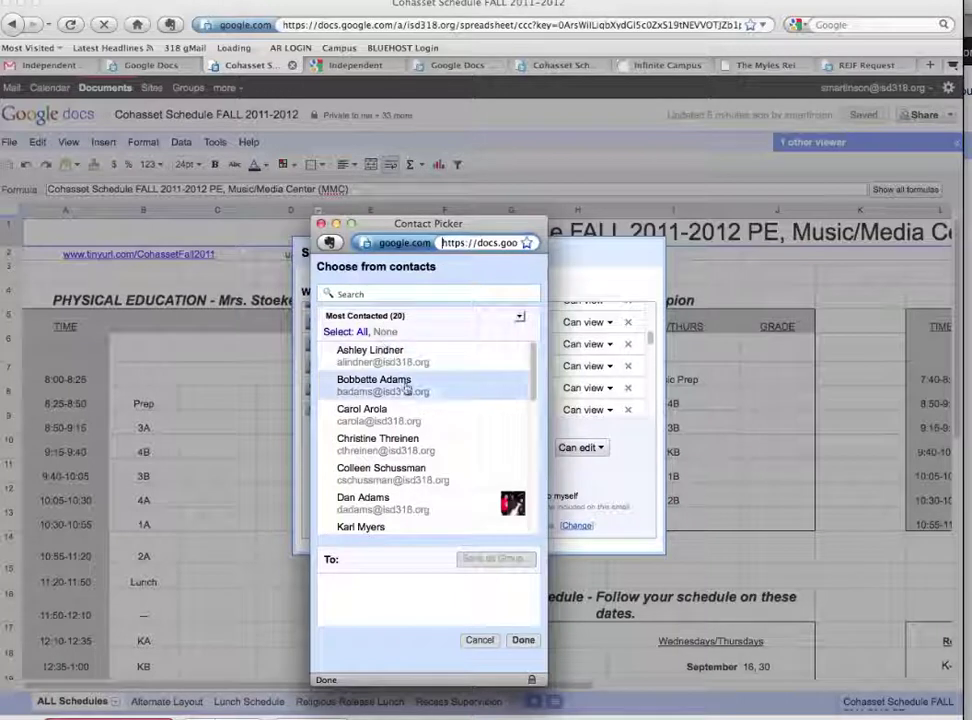
{"action": "scroll", "coordinate": [424, 404], "scroll_direction": "down", "scroll_amount": 6}
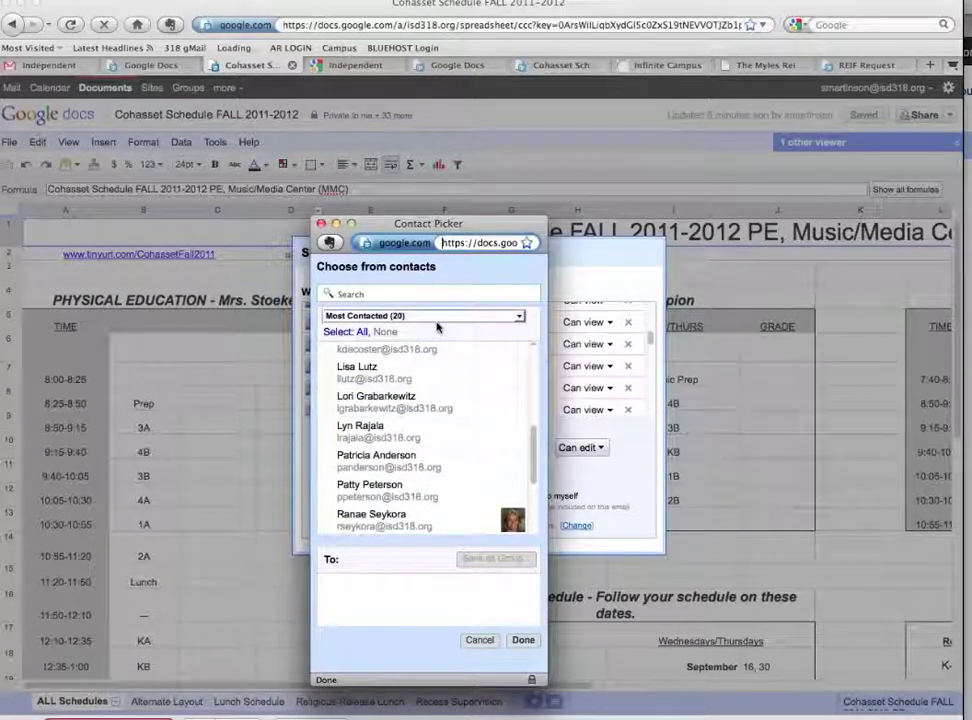
{"action": "left_click", "coordinate": [520, 318]}
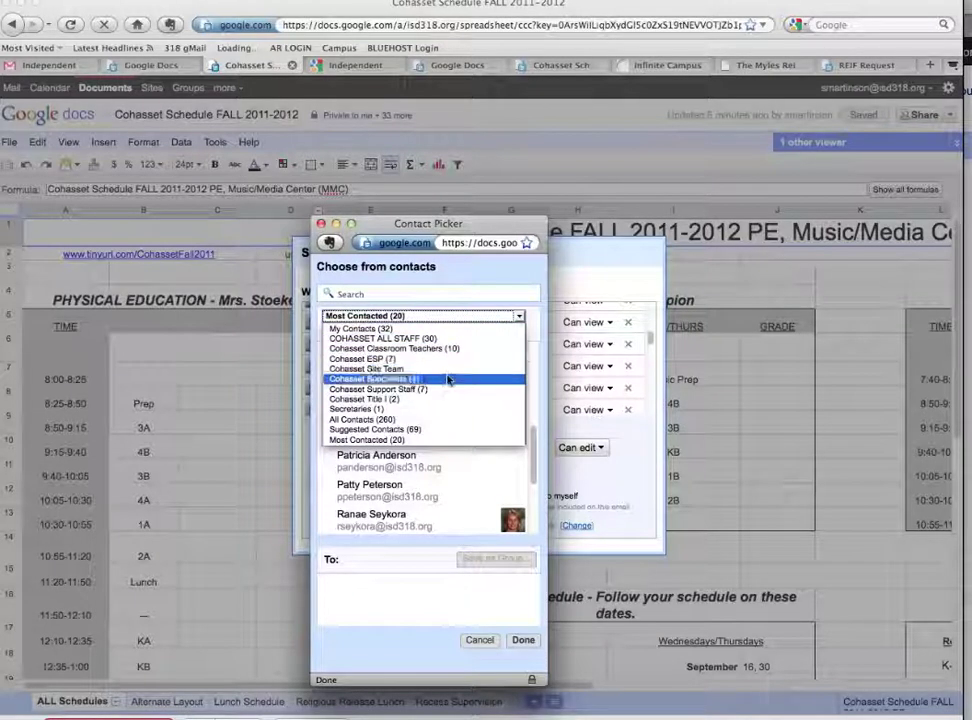
{"action": "left_click", "coordinate": [378, 340]}
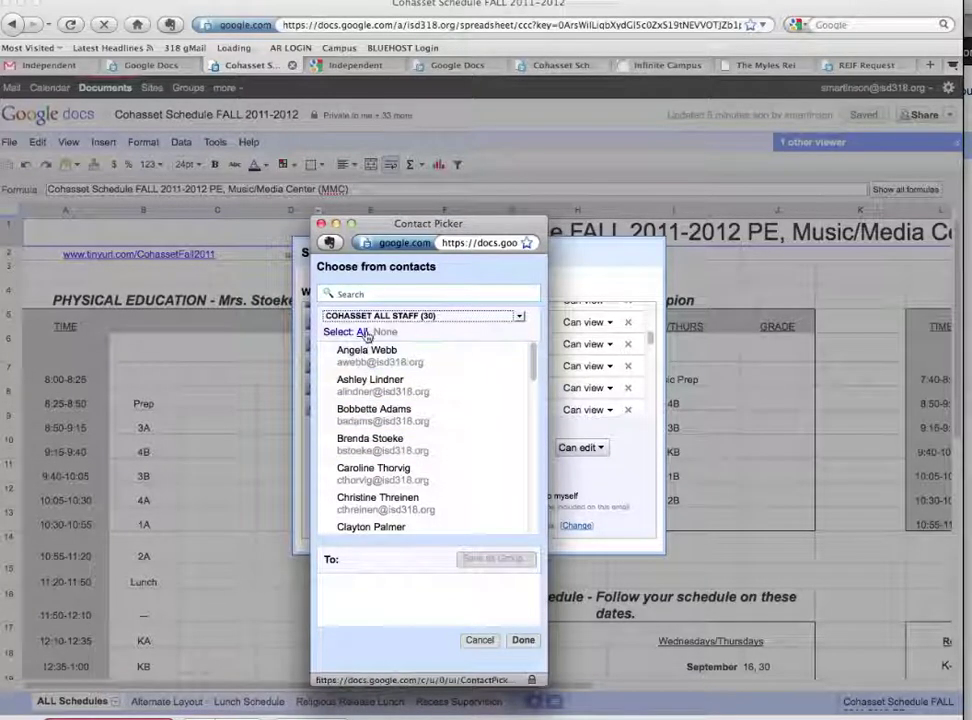
{"action": "left_click", "coordinate": [366, 334]}
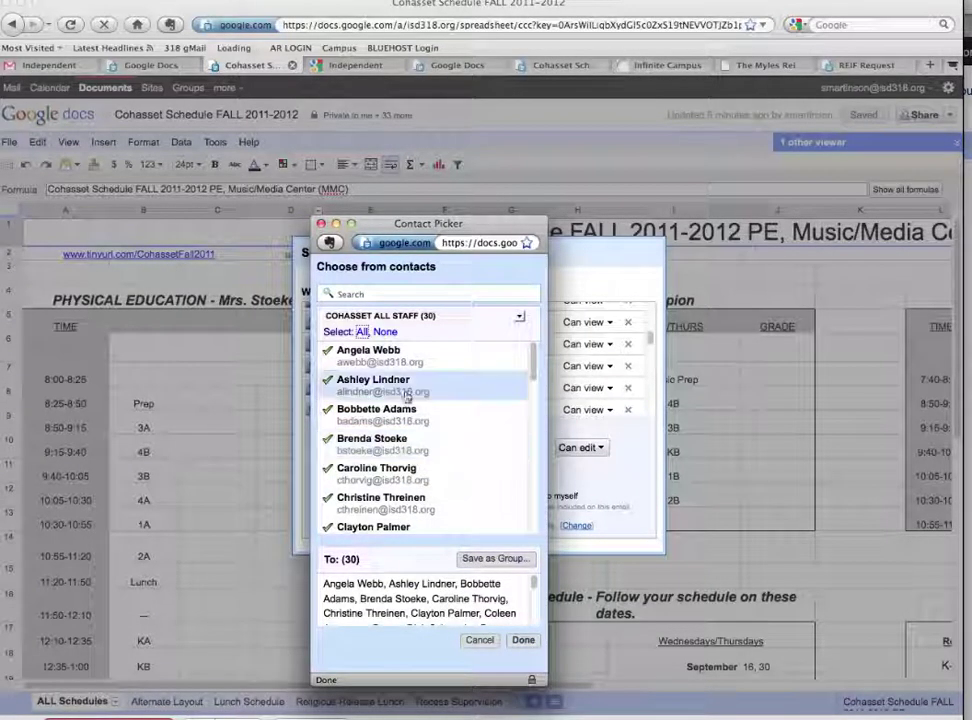
{"action": "left_click", "coordinate": [479, 640]}
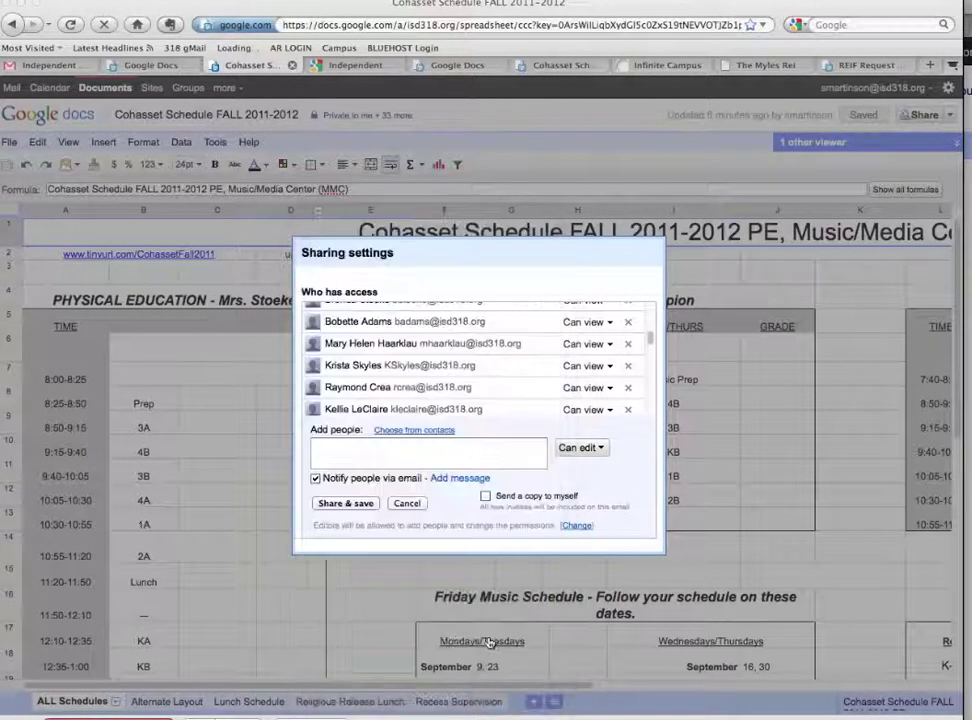
Step: Add a suggested staff member's address to Add people with Can view access
{"action": "left_click", "coordinate": [434, 451]}
{"action": "type", "text": "kell"}
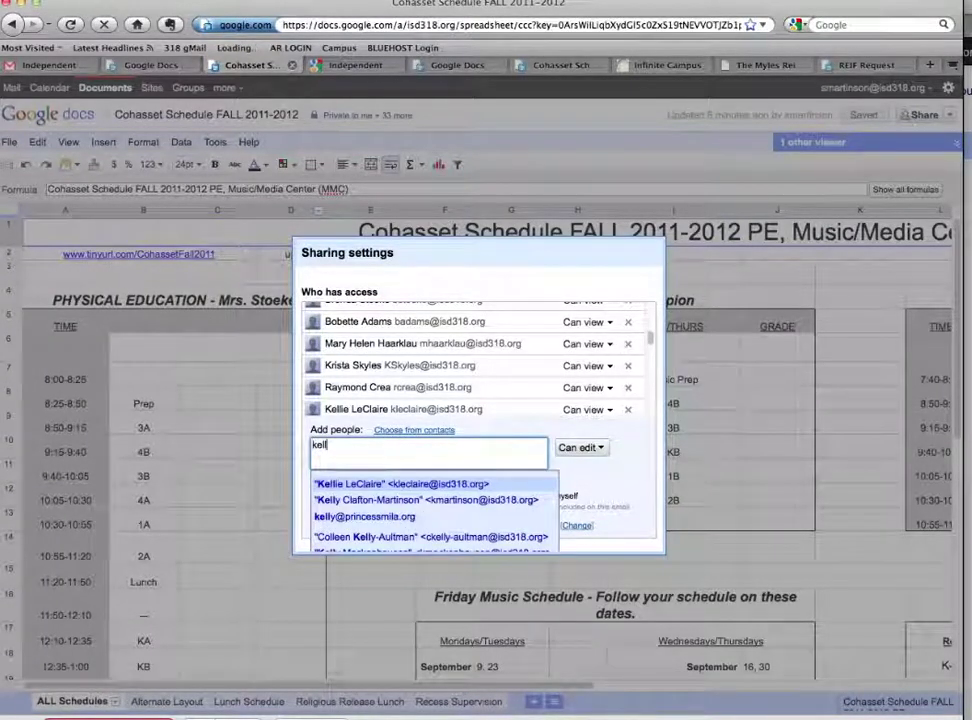
{"action": "key", "text": "Down"}
{"action": "key", "text": "Return"}
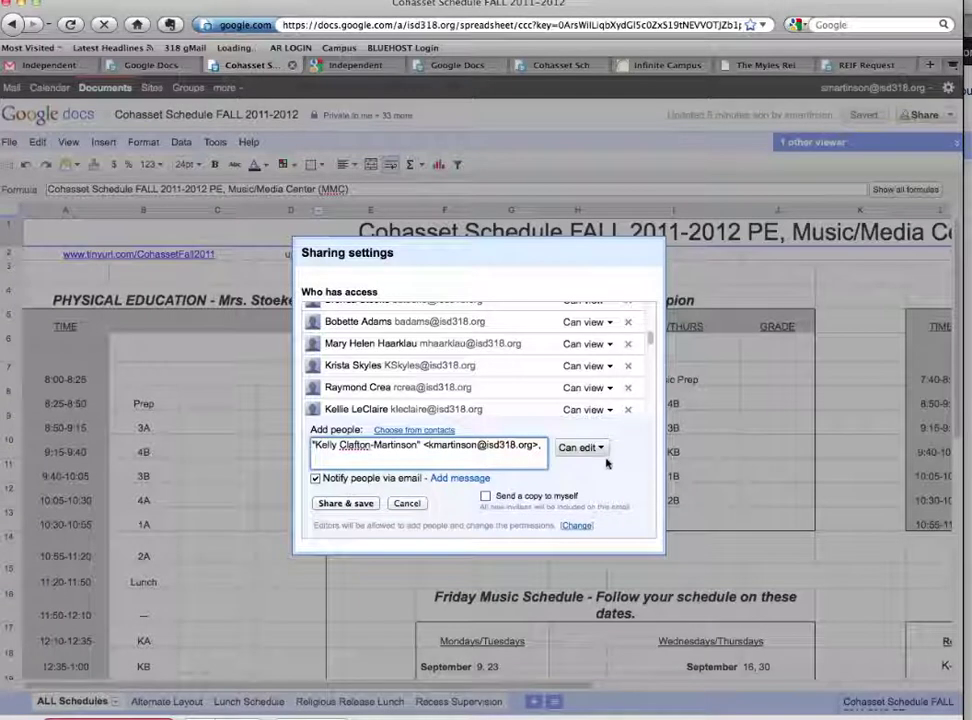
{"action": "left_click", "coordinate": [581, 447]}
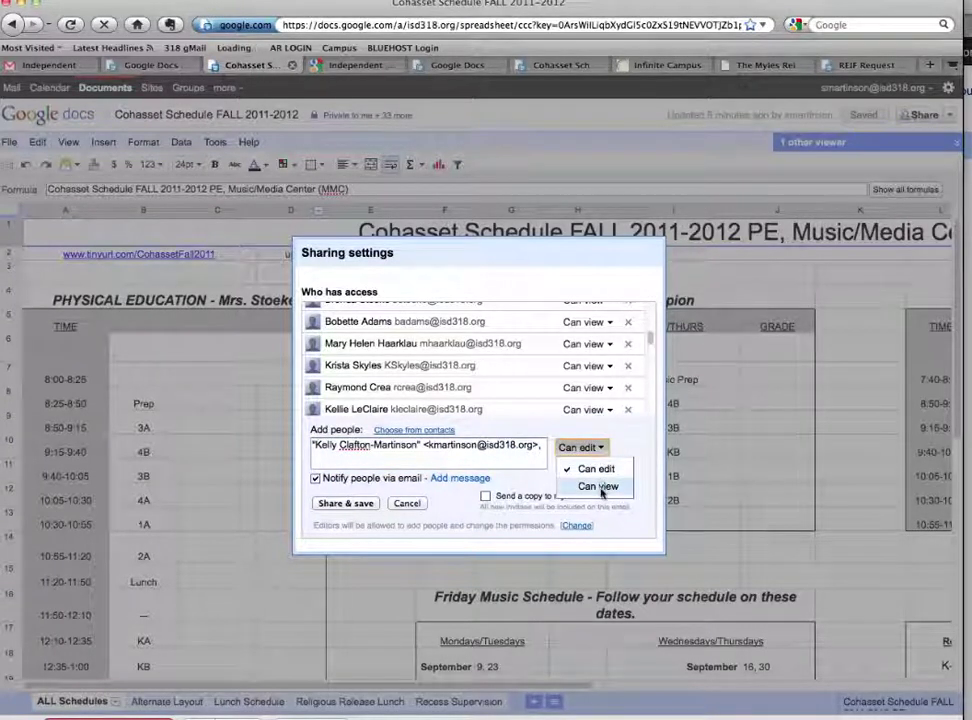
{"action": "left_click", "coordinate": [600, 487]}
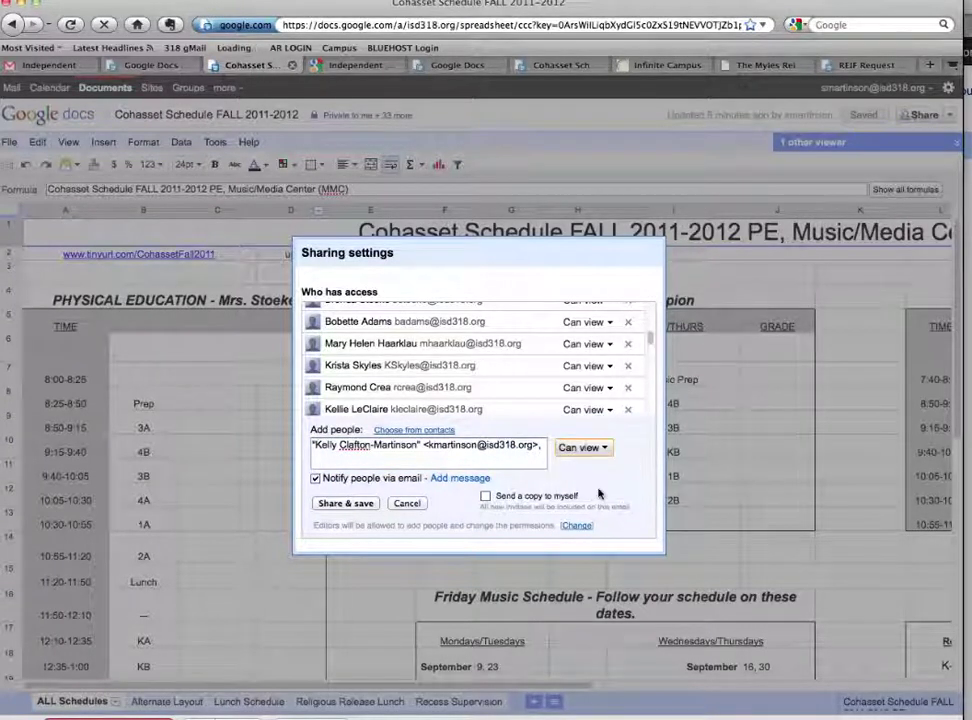
Step: Write the message 'Here is your husband's daily schedule. :)' and then cancel the invitation
{"action": "left_click", "coordinate": [447, 480]}
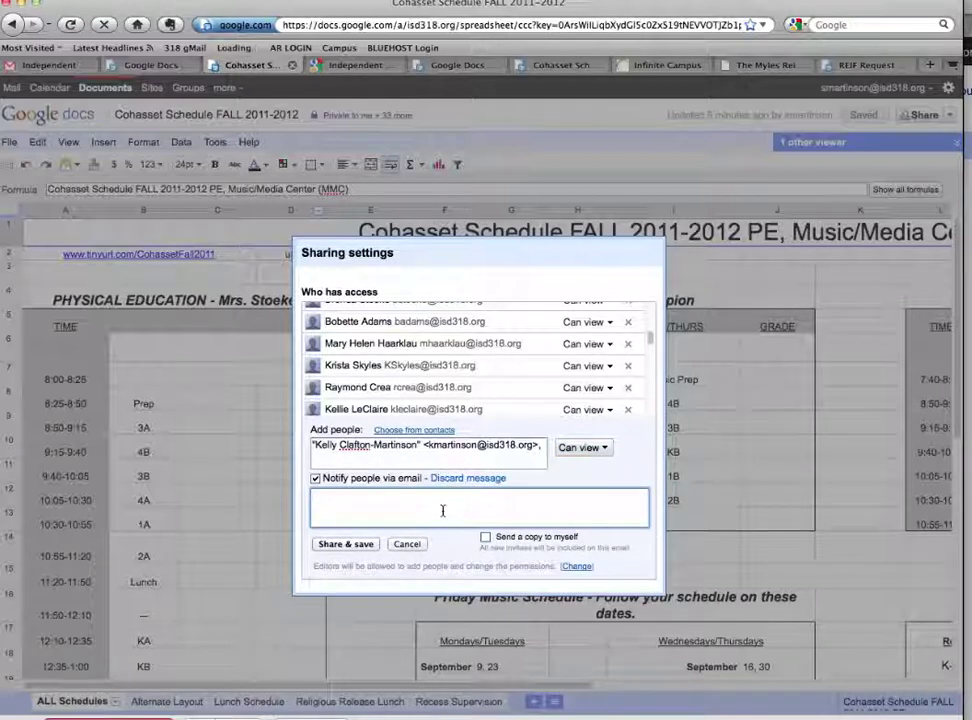
{"action": "type", "text": "Here is your h"}
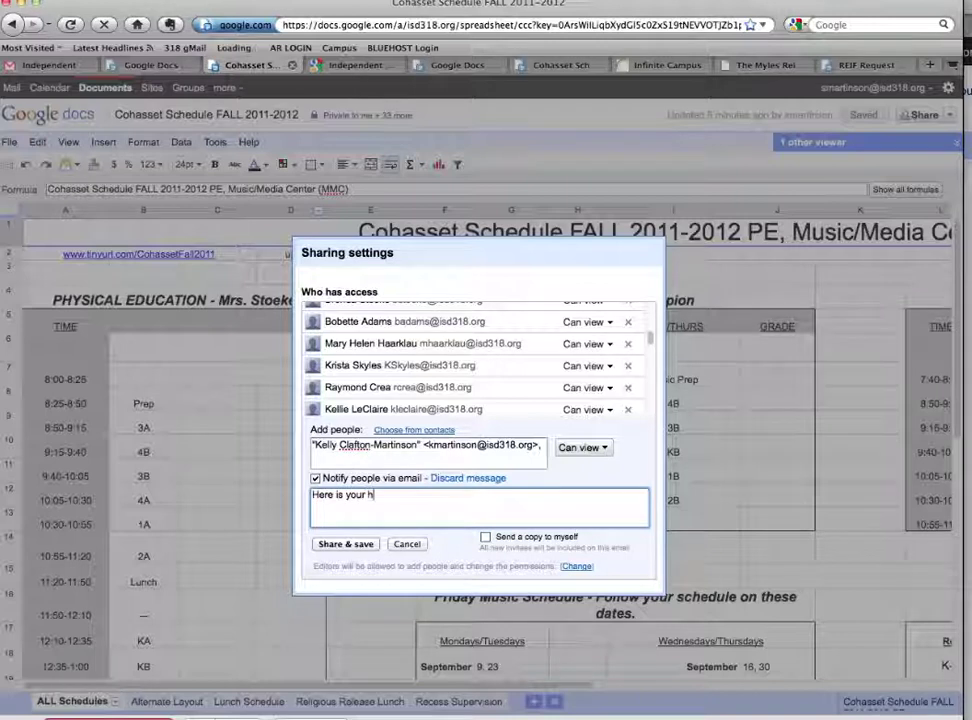
{"action": "type", "text": "usband's d"}
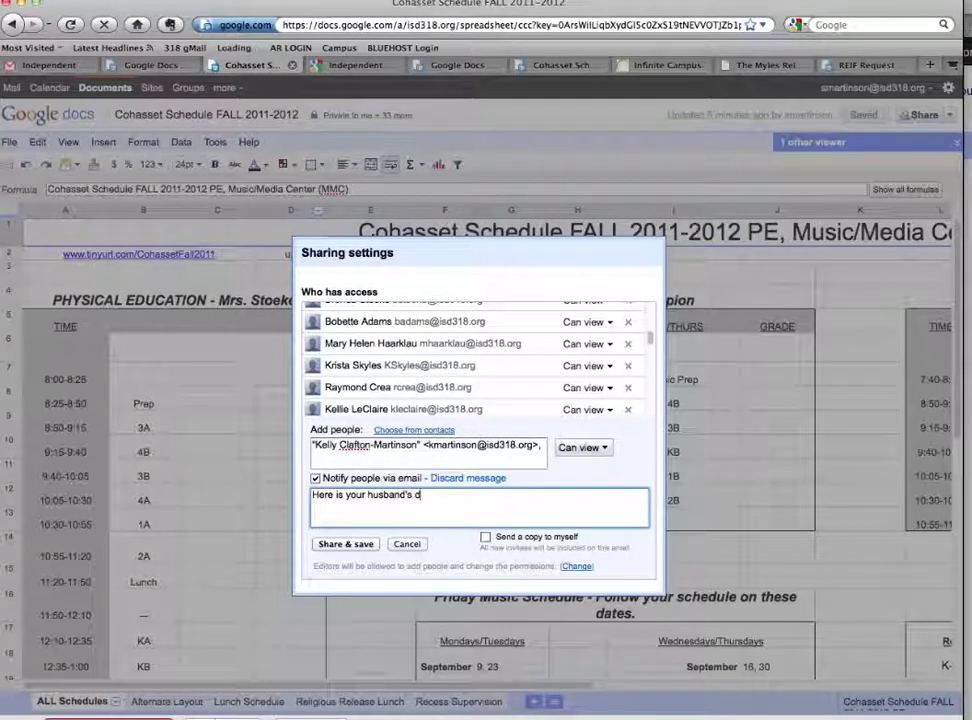
{"action": "type", "text": "aily sche"}
{"action": "key", "text": "BackSpace"}
{"action": "type", "text": "hedule.  :)"}
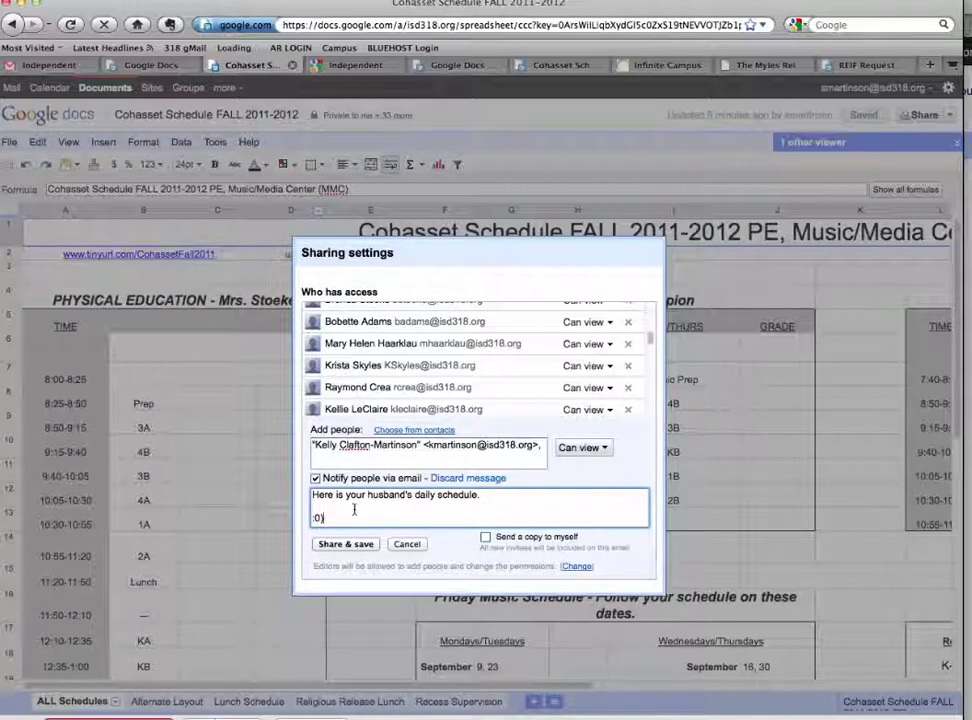
{"action": "left_click", "coordinate": [404, 546]}
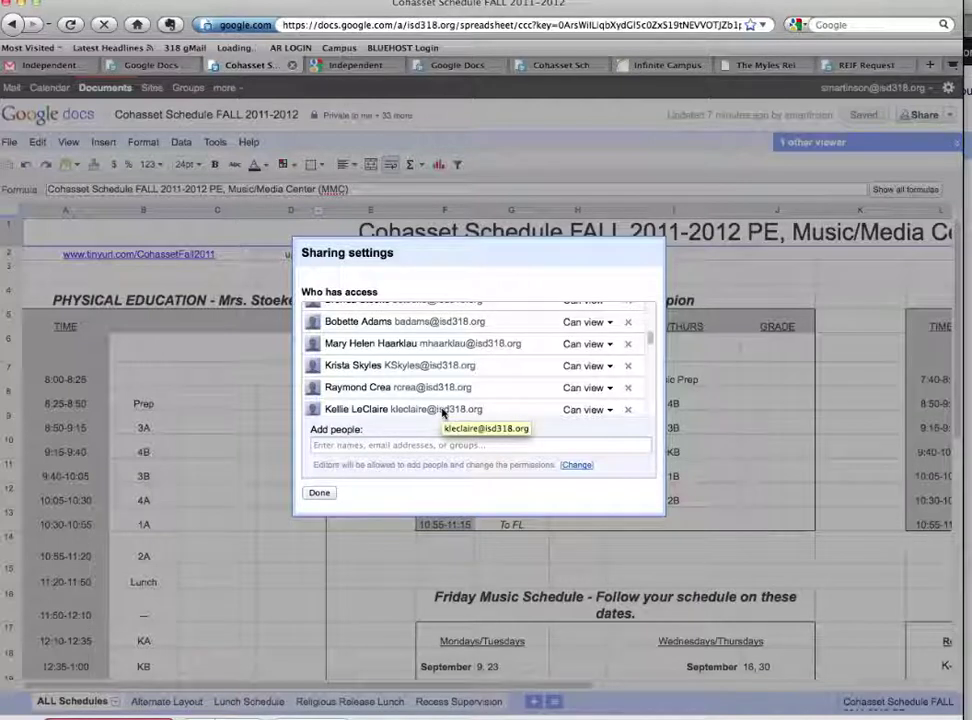
Step: Review the Who has access list and a viewer's Can view options, then close sharing and the spreadsheet
{"action": "scroll", "coordinate": [514, 358], "scroll_direction": "down", "scroll_amount": 10}
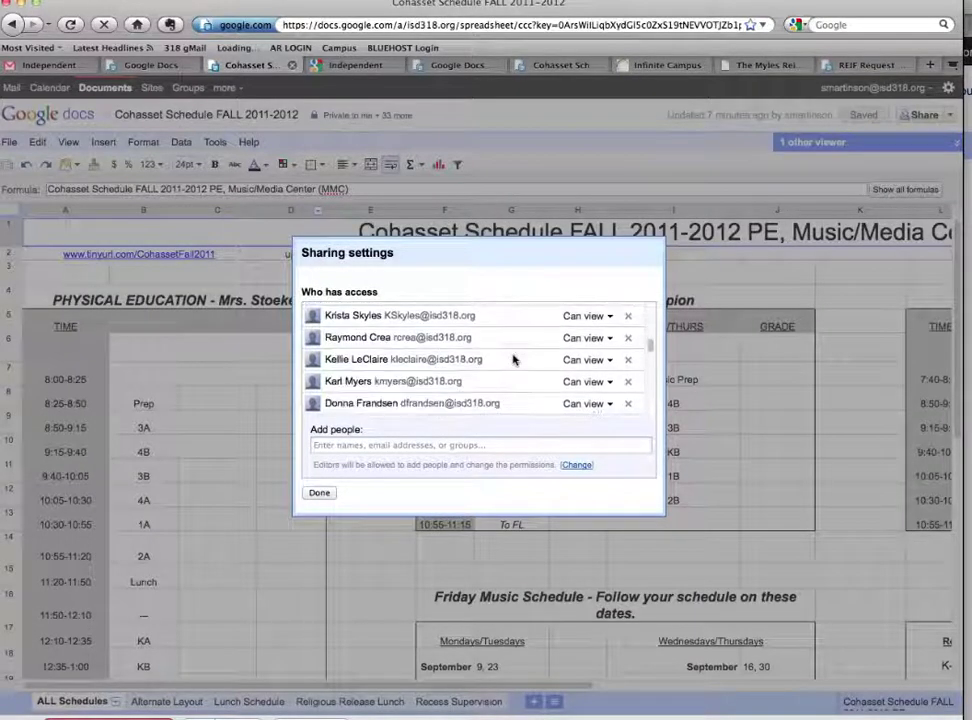
{"action": "scroll", "coordinate": [514, 358], "scroll_direction": "up", "scroll_amount": 10}
{"action": "scroll", "coordinate": [514, 358], "scroll_direction": "down", "scroll_amount": 8}
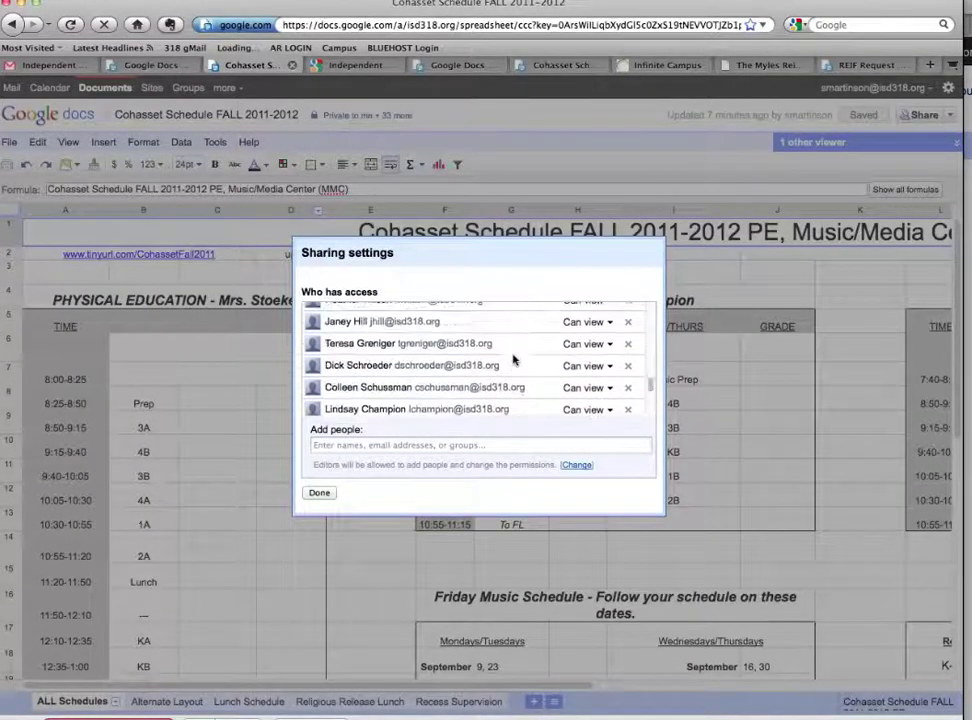
{"action": "scroll", "coordinate": [514, 358], "scroll_direction": "up", "scroll_amount": 10}
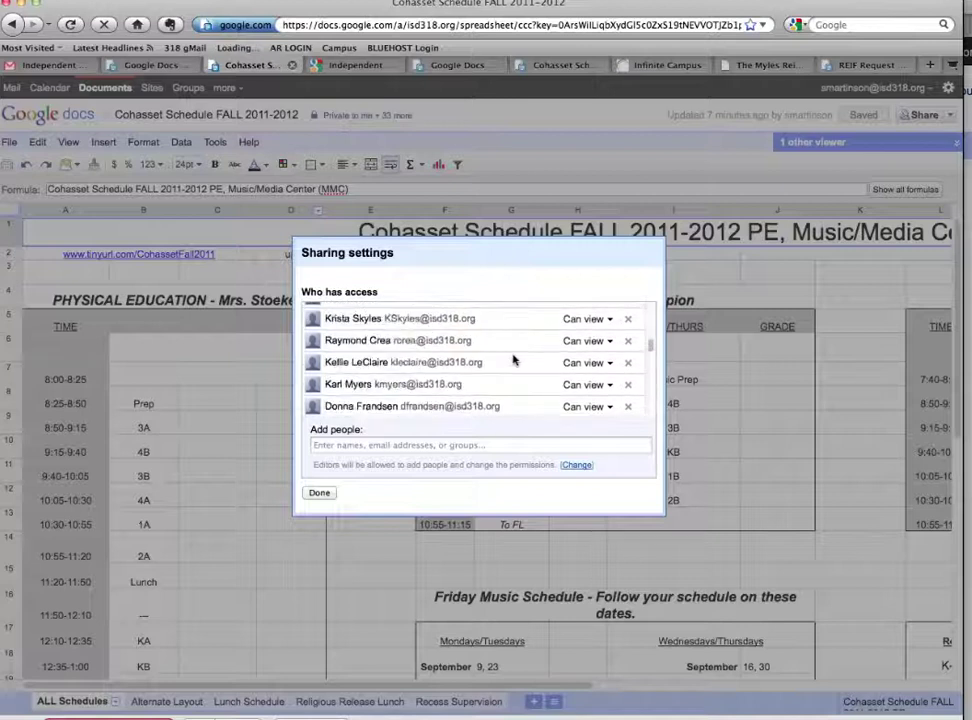
{"action": "left_click", "coordinate": [609, 381]}
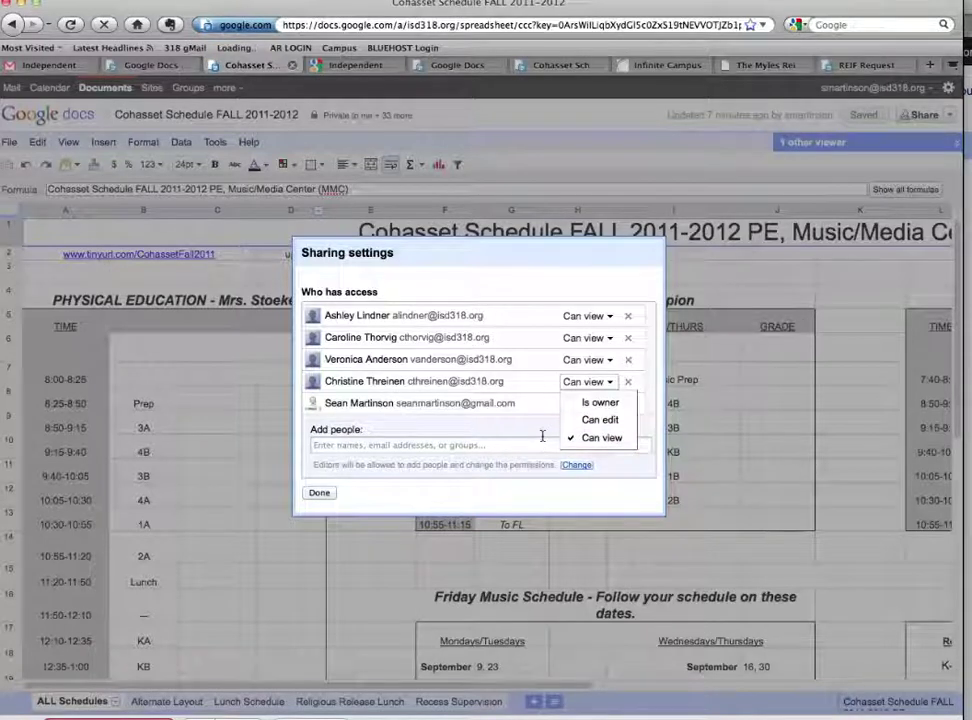
{"action": "left_click", "coordinate": [600, 437]}
{"action": "scroll", "coordinate": [610, 381], "scroll_direction": "up", "scroll_amount": 10}
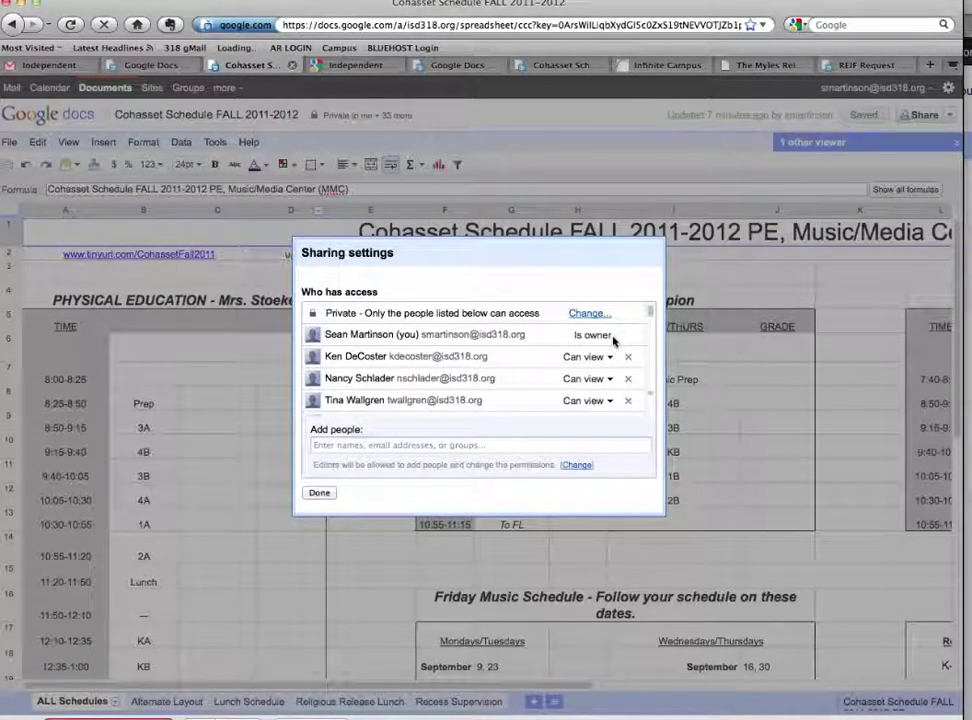
{"action": "left_click", "coordinate": [320, 493]}
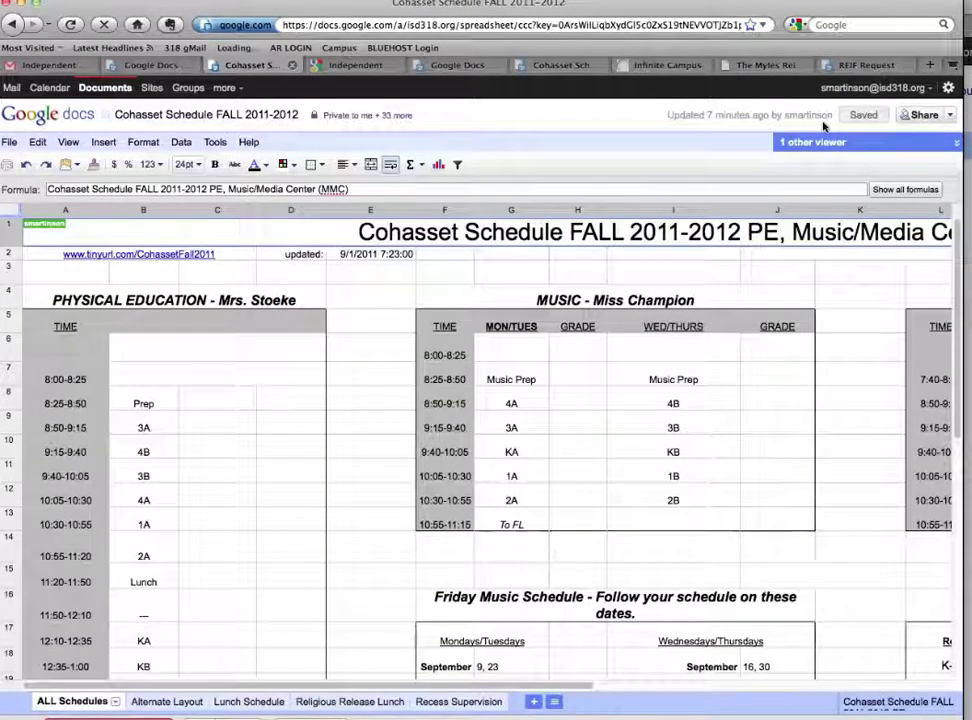
{"action": "key", "text": "super+w"}
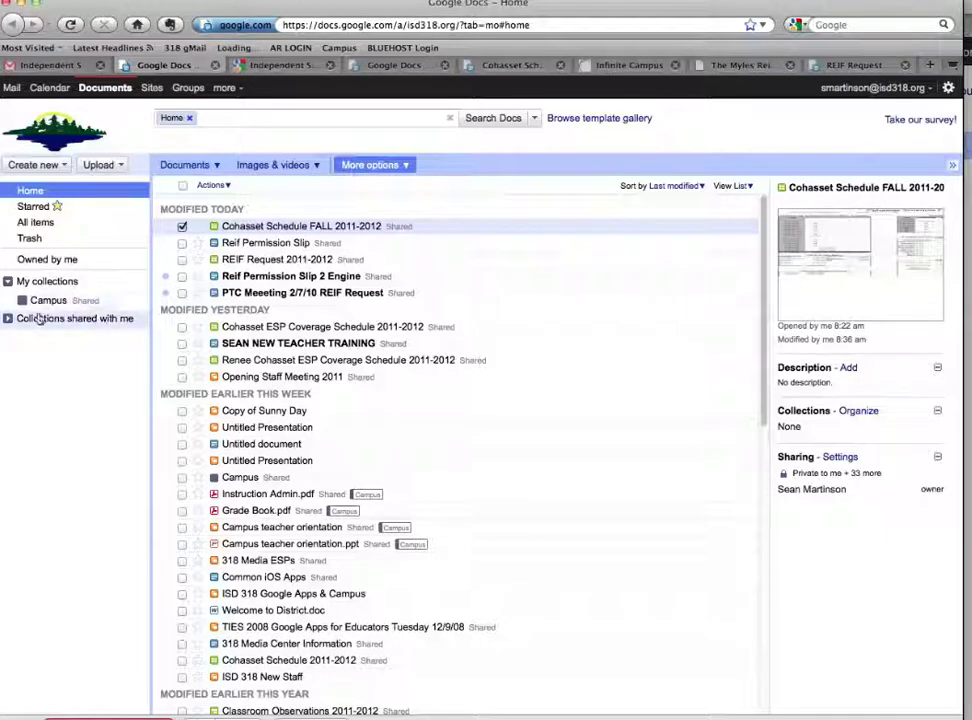
Step: Browse the Create new list and the Campus collection's options, then return to Home
{"action": "left_click", "coordinate": [67, 167]}
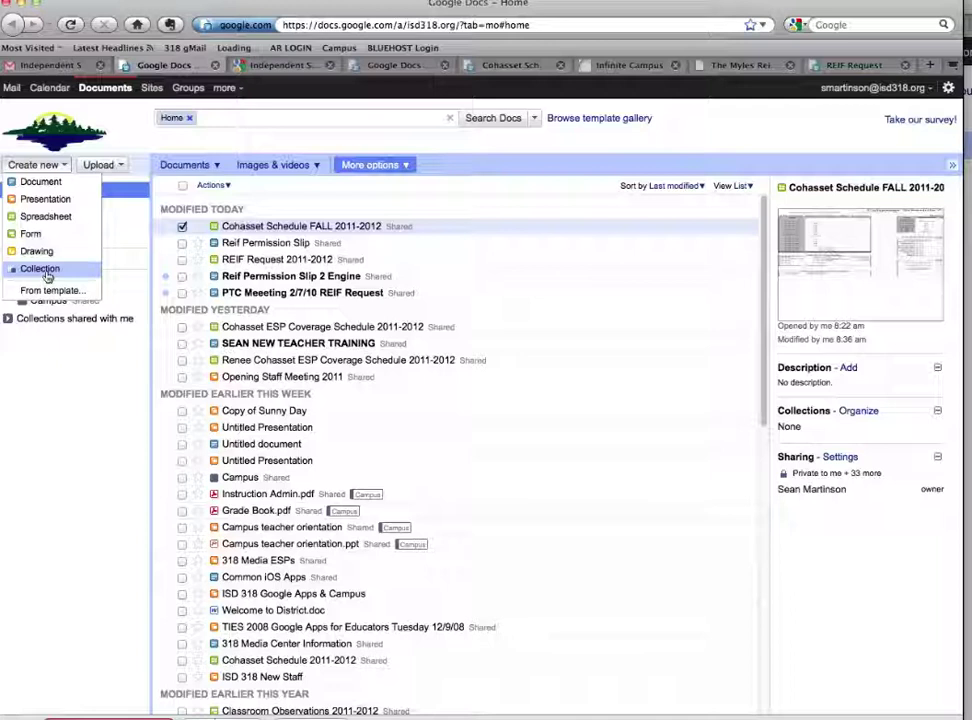
{"action": "left_click", "coordinate": [33, 318]}
{"action": "left_click", "coordinate": [48, 300]}
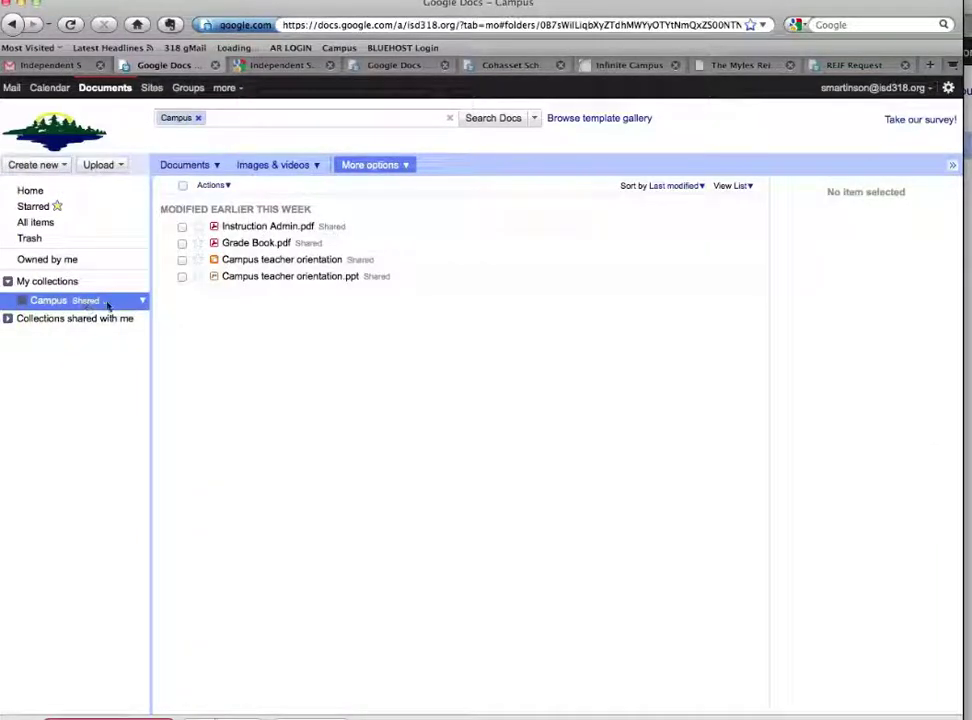
{"action": "left_click", "coordinate": [142, 302]}
{"action": "left_click", "coordinate": [97, 303]}
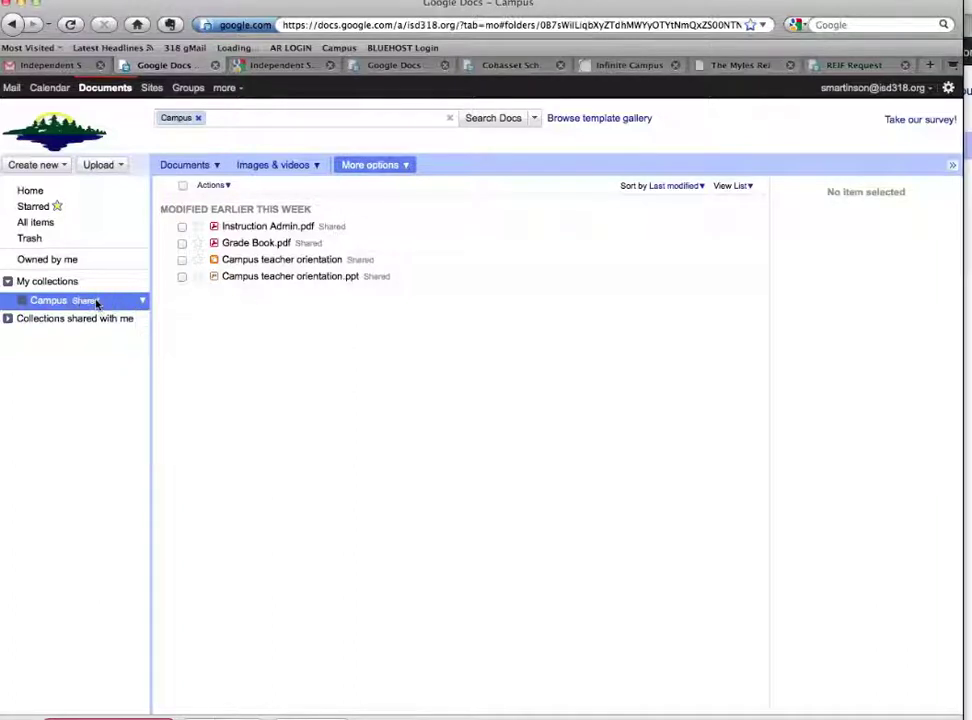
{"action": "left_click", "coordinate": [33, 194]}
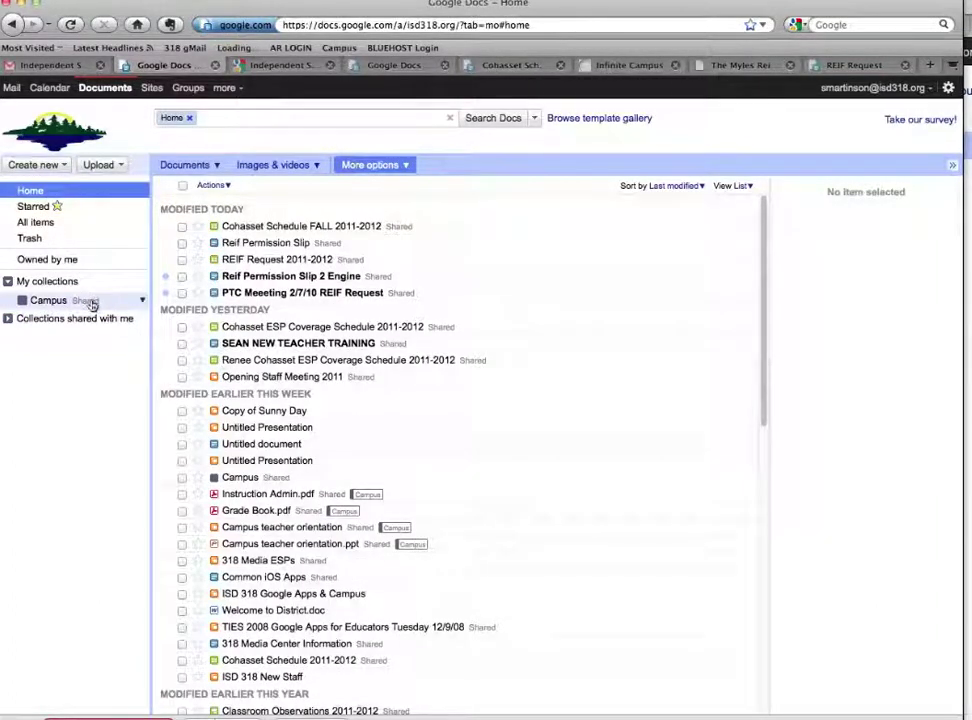
Step: Create a new collection named 'Cohasset Teachers' and return to the Home list
{"action": "left_click", "coordinate": [33, 164]}
{"action": "left_click", "coordinate": [40, 268]}
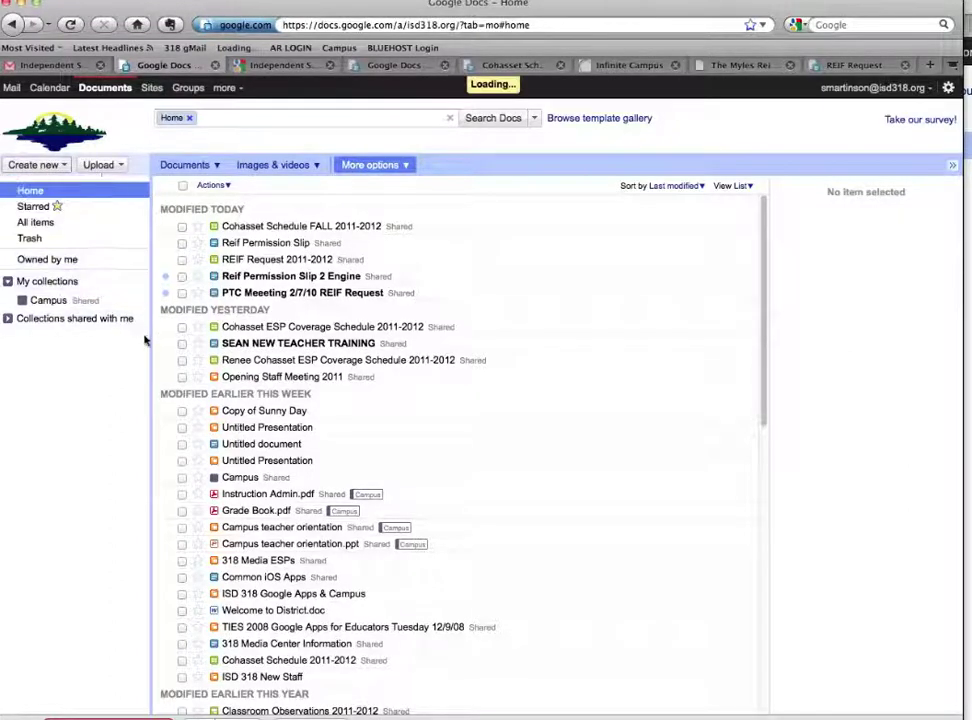
{"action": "type", "text": "Coh"}
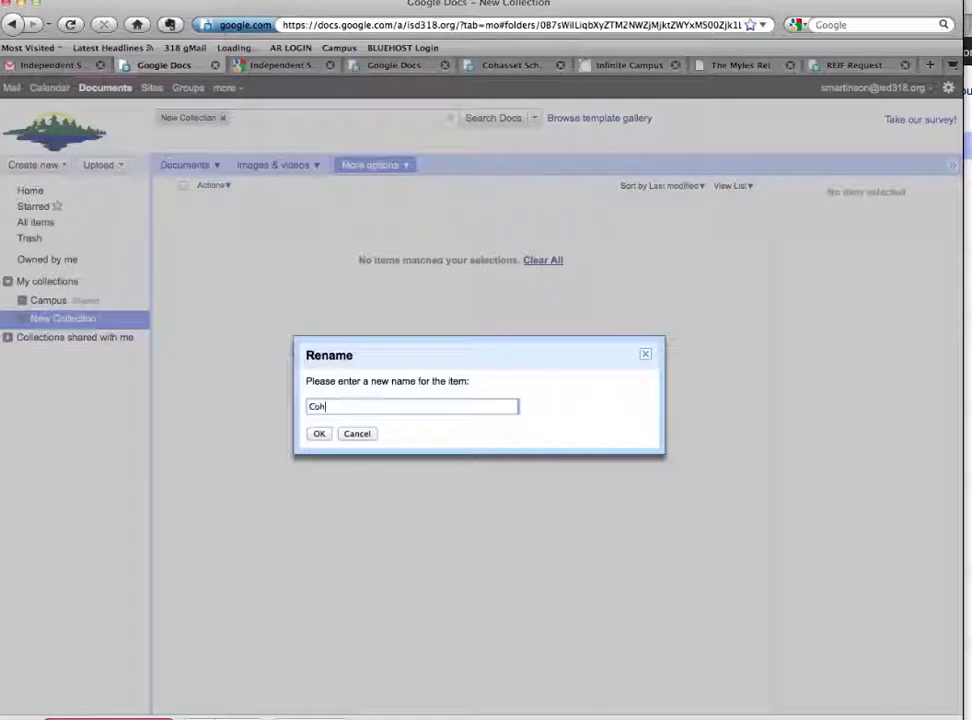
{"action": "type", "text": "asset Teachers"}
{"action": "key", "text": "Return"}
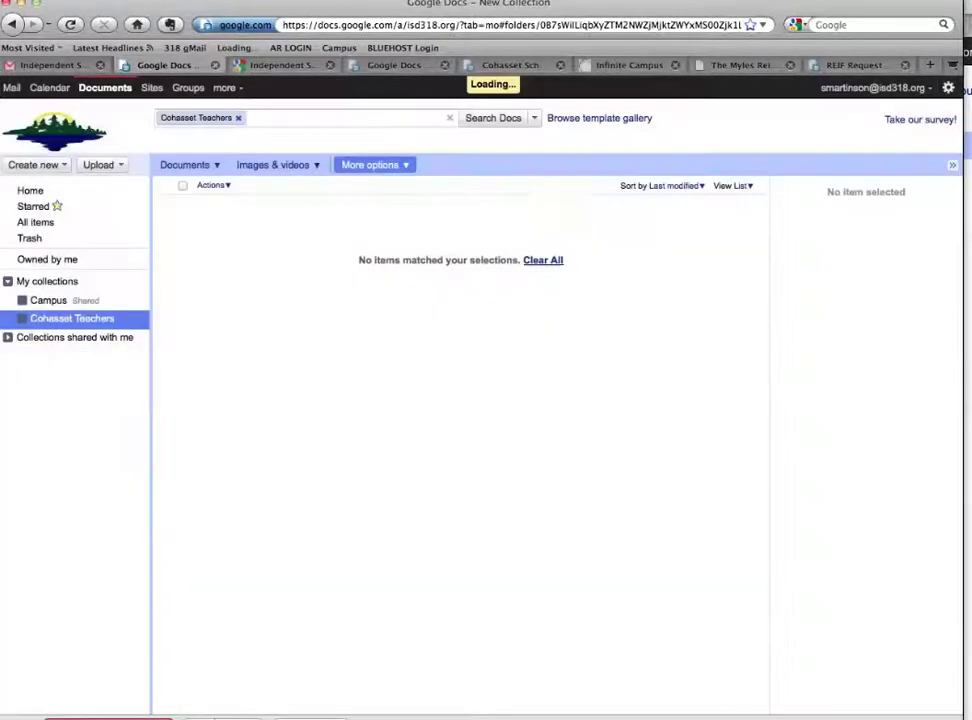
{"action": "left_click", "coordinate": [36, 193]}
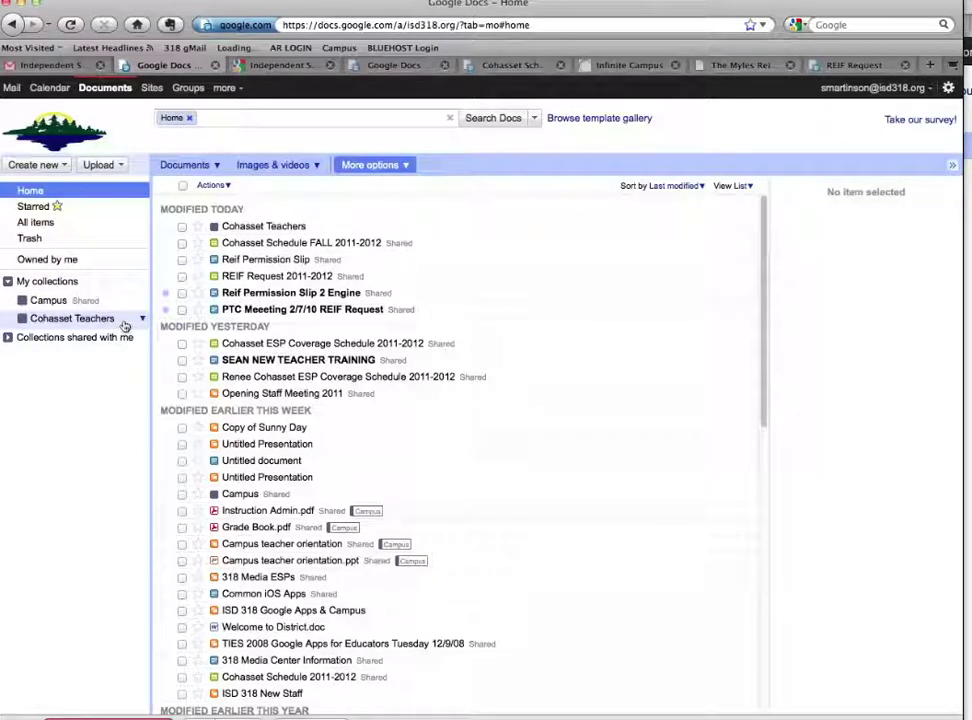
{"action": "left_click", "coordinate": [142, 319]}
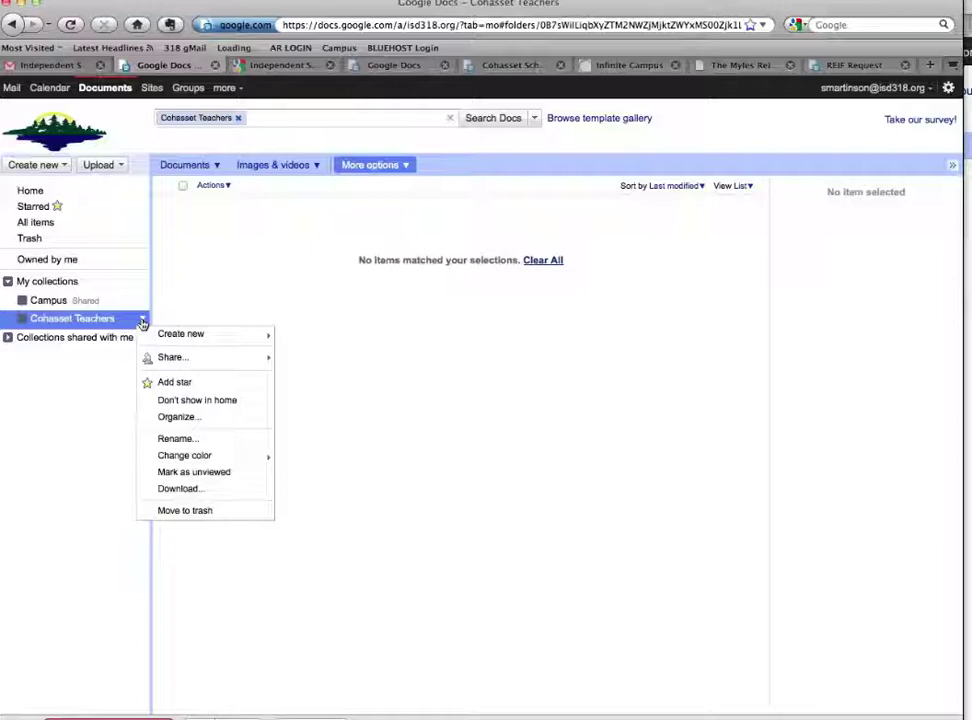
Step: Open the sharing settings for the Cohasset Teachers collection
{"action": "left_click", "coordinate": [124, 319]}
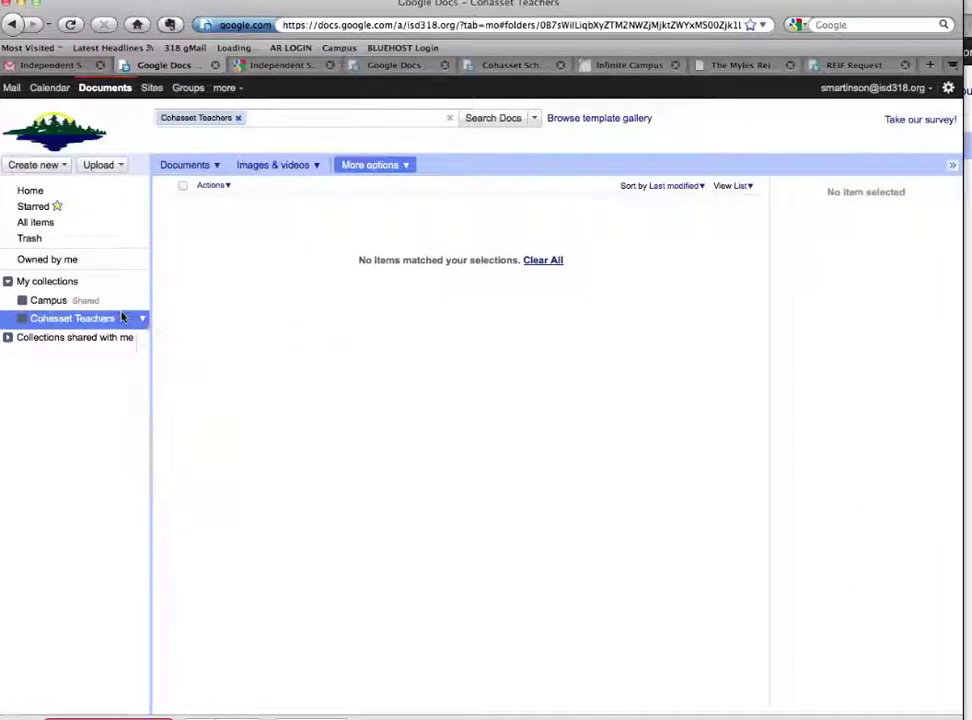
{"action": "right_click", "coordinate": [72, 319]}
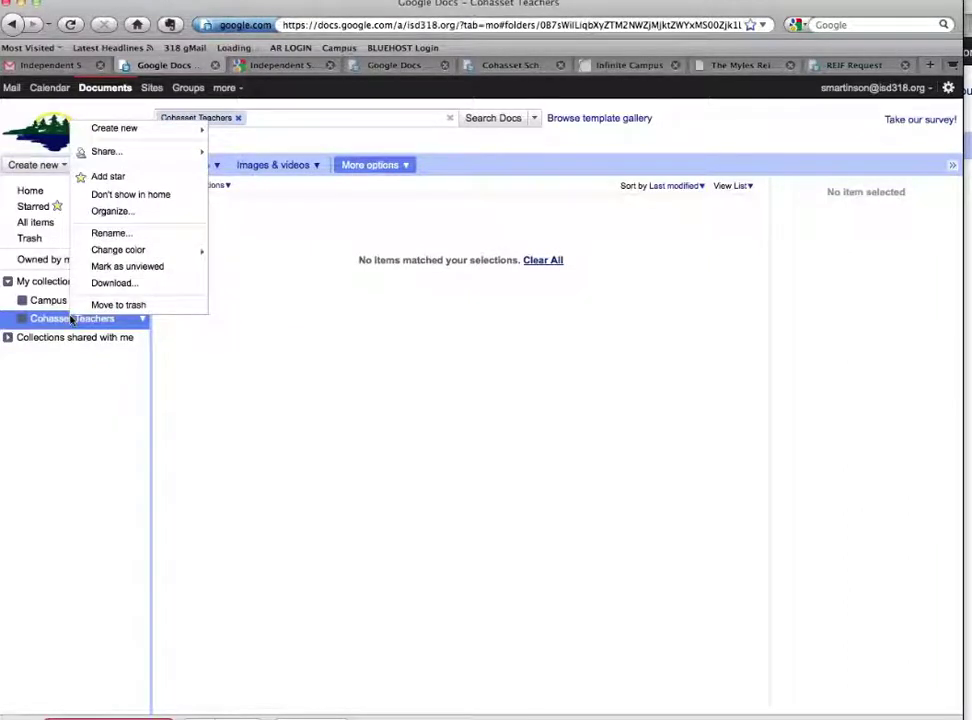
{"action": "left_click", "coordinate": [144, 320]}
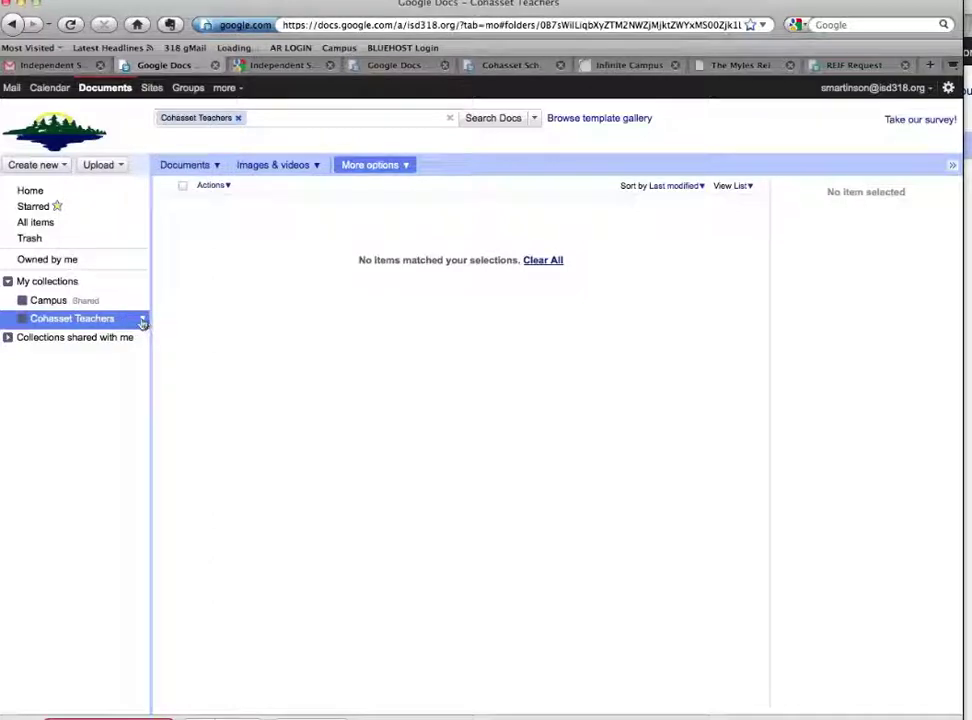
{"action": "left_click", "coordinate": [143, 320]}
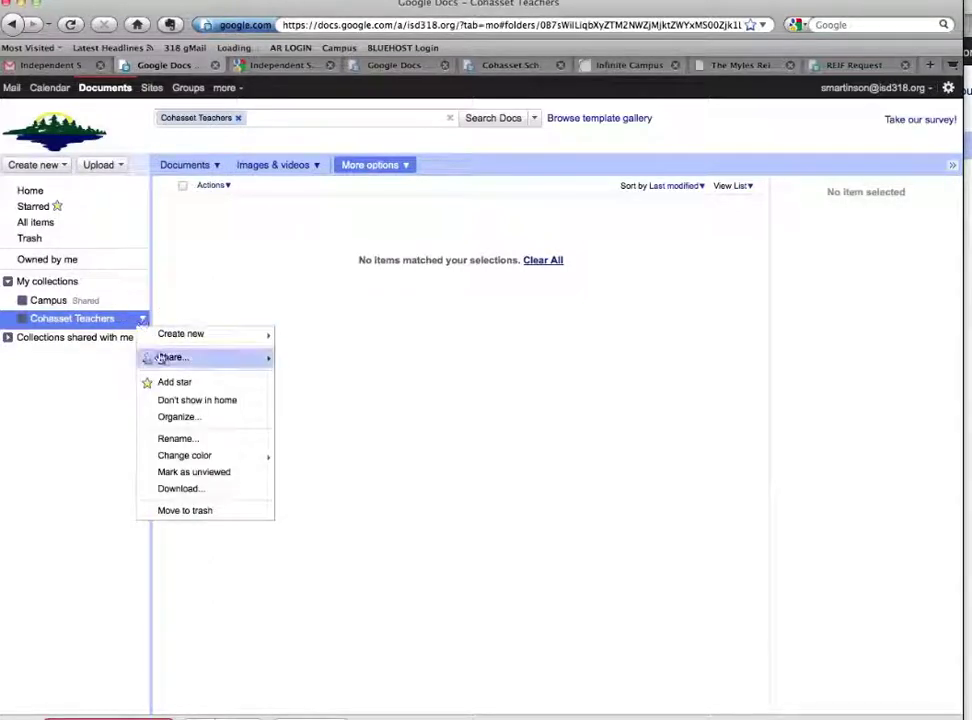
{"action": "mouse_move", "coordinate": [161, 358]}
{"action": "left_click", "coordinate": [300, 357]}
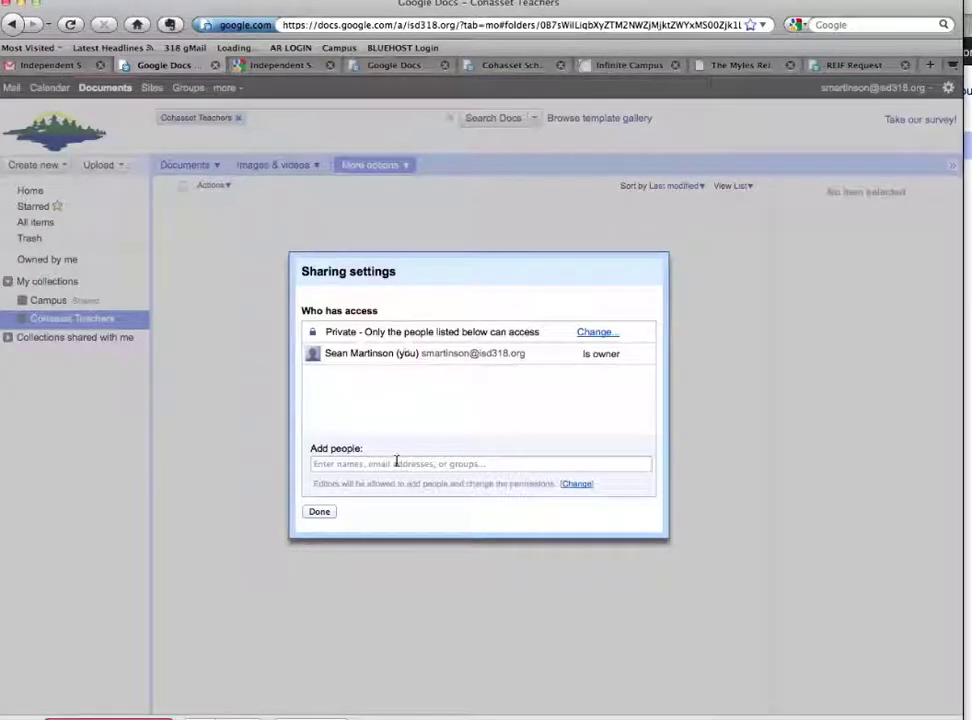
Step: Add all ten contacts from the Cohasset Classroom Teachers (10) group as recipients
{"action": "left_click", "coordinate": [478, 462]}
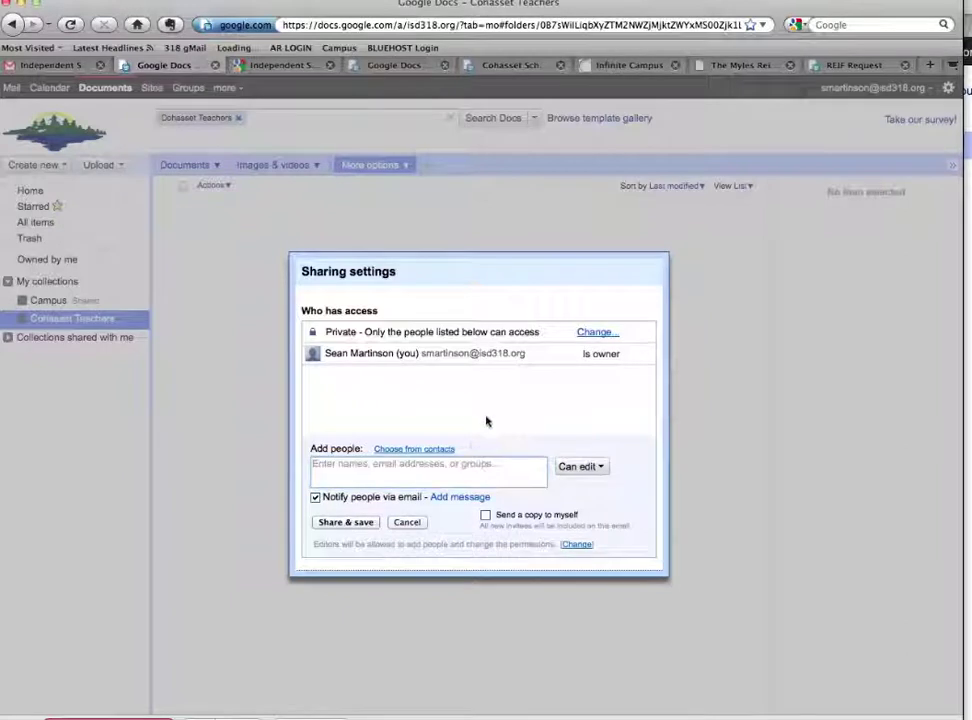
{"action": "left_click", "coordinate": [445, 450]}
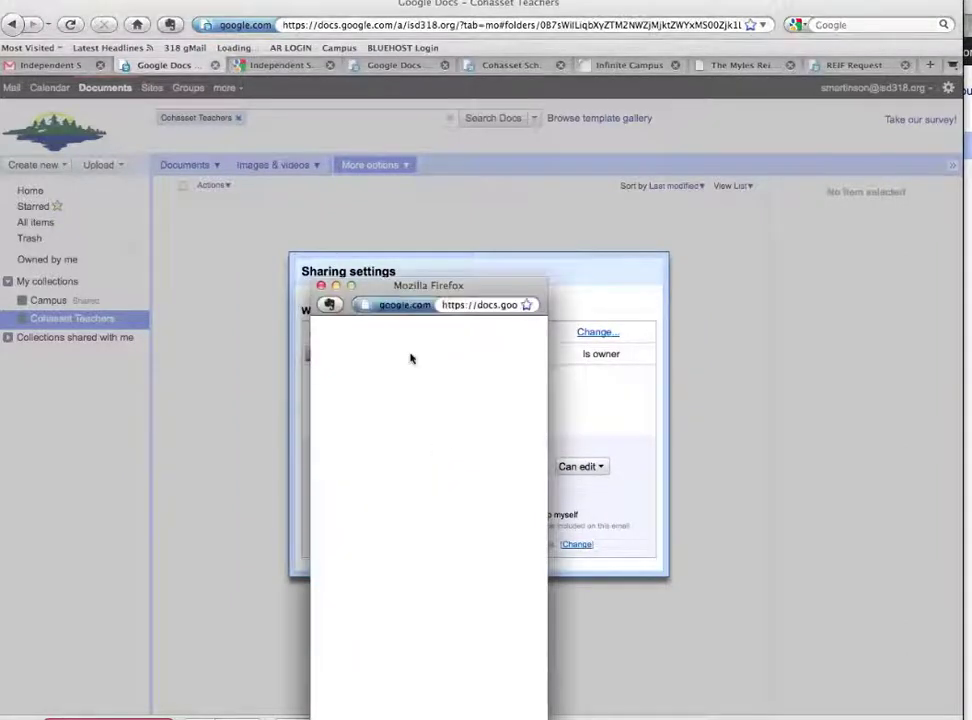
{"action": "left_click", "coordinate": [375, 378]}
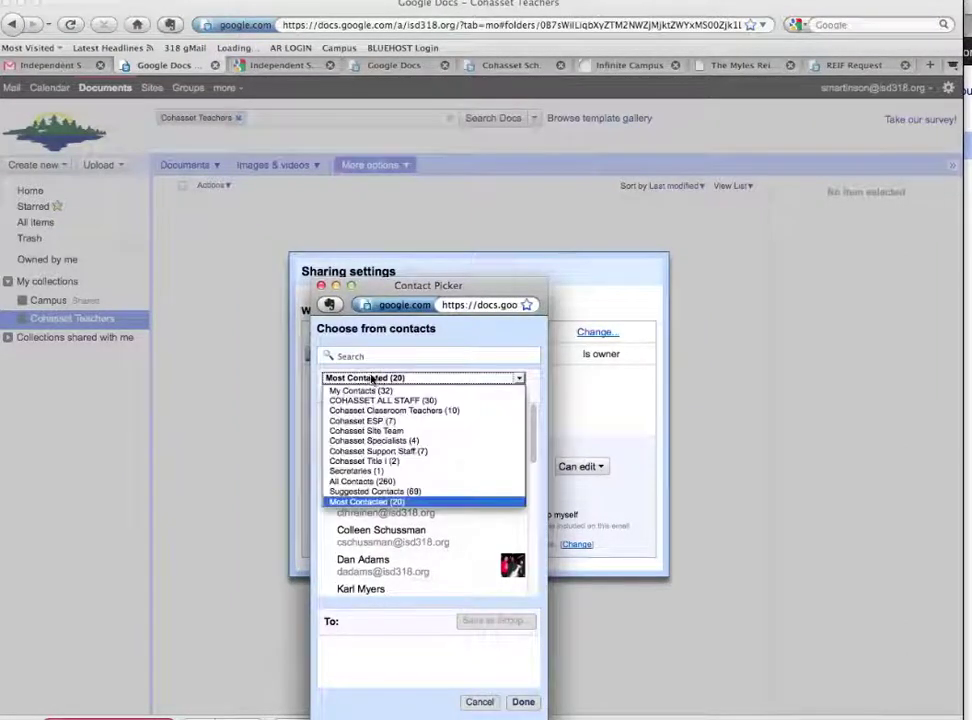
{"action": "left_click", "coordinate": [374, 401]}
{"action": "left_click", "coordinate": [379, 379]}
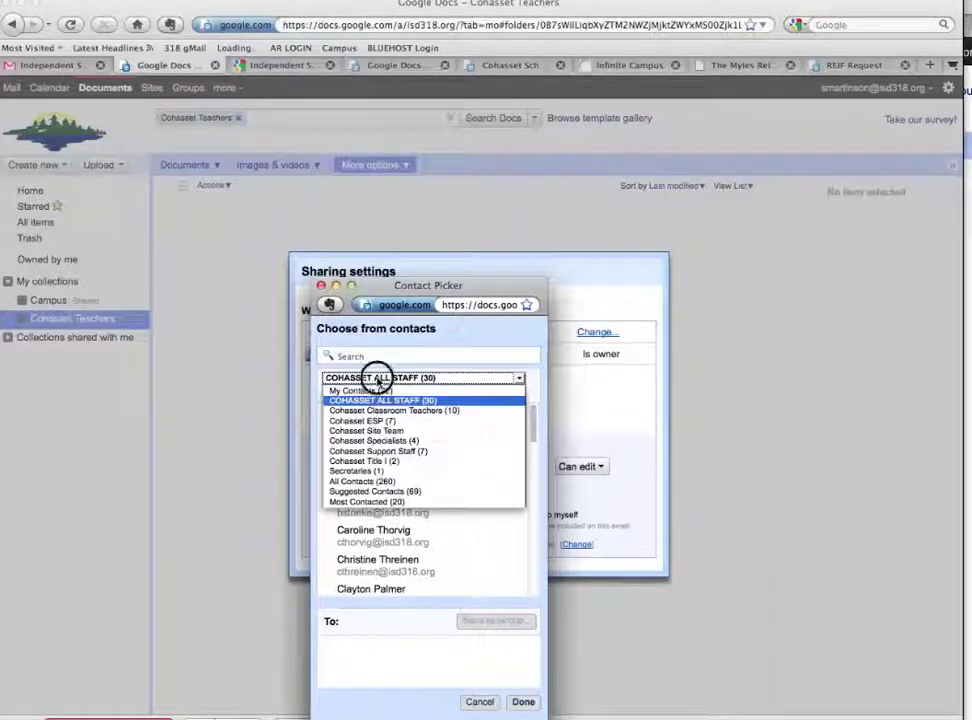
{"action": "left_click", "coordinate": [380, 410]}
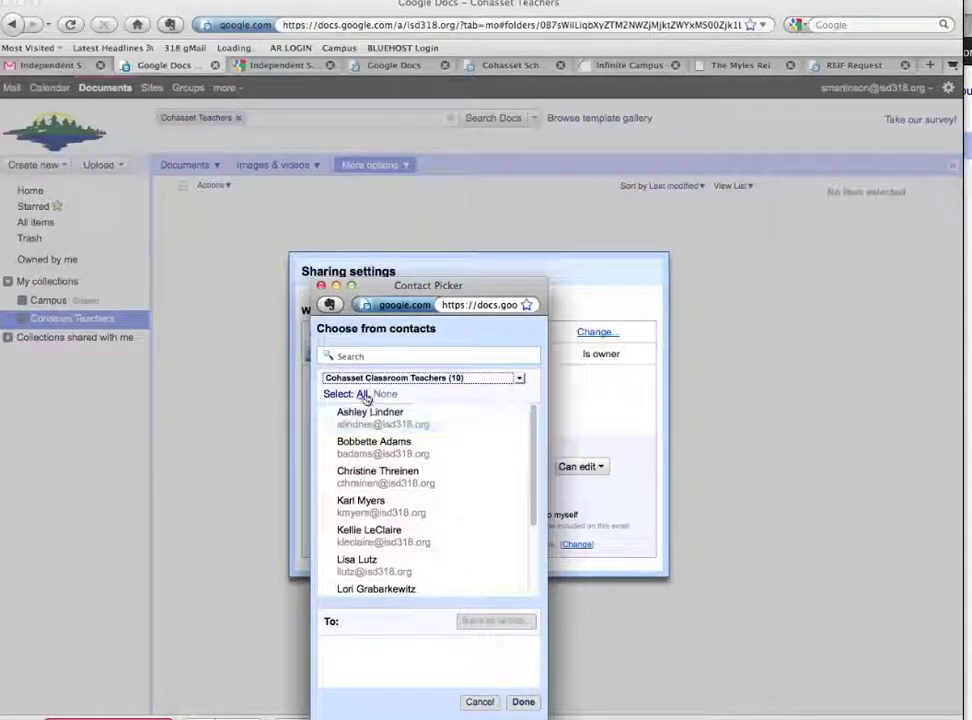
{"action": "left_click", "coordinate": [361, 395]}
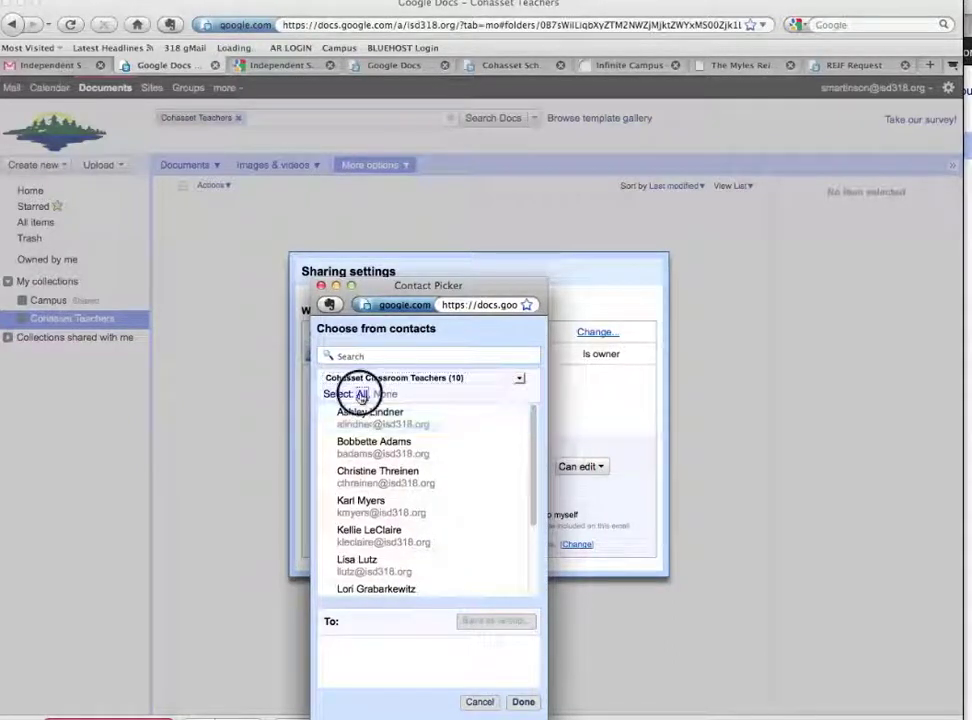
{"action": "left_click", "coordinate": [522, 702]}
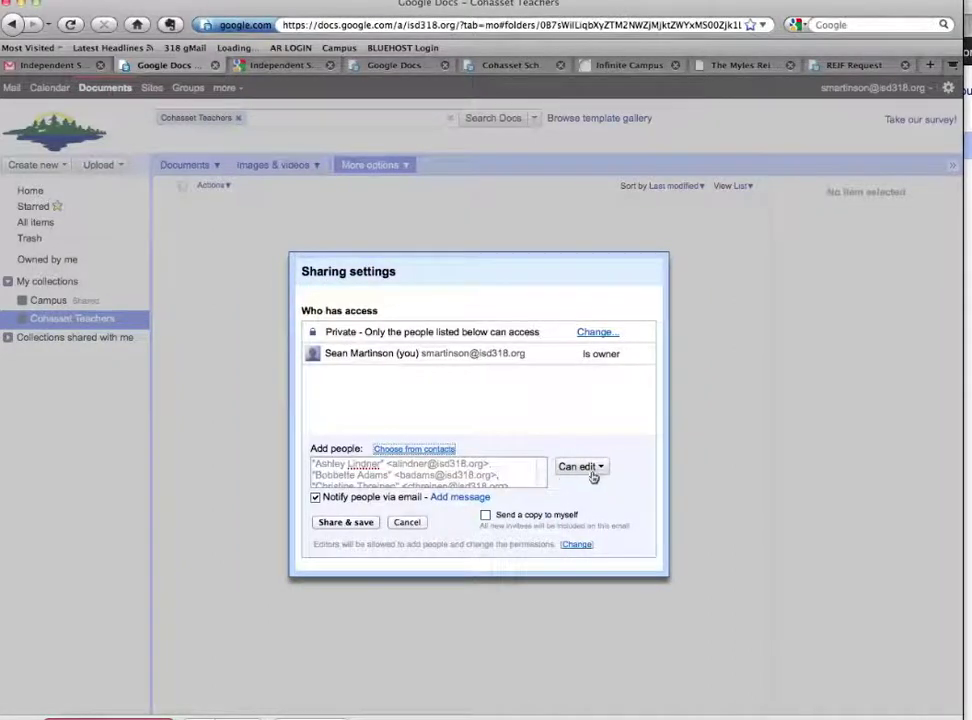
{"action": "left_click", "coordinate": [586, 467]}
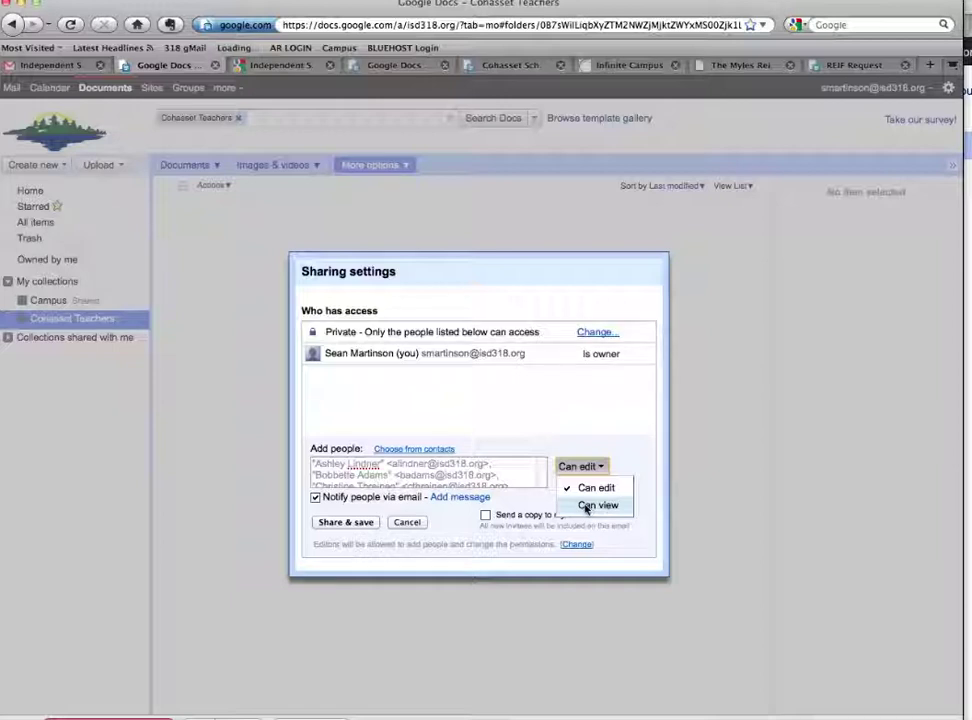
Step: Set the teachers to Can view, turn off email notification, and save, skipping invitations
{"action": "left_click", "coordinate": [587, 507]}
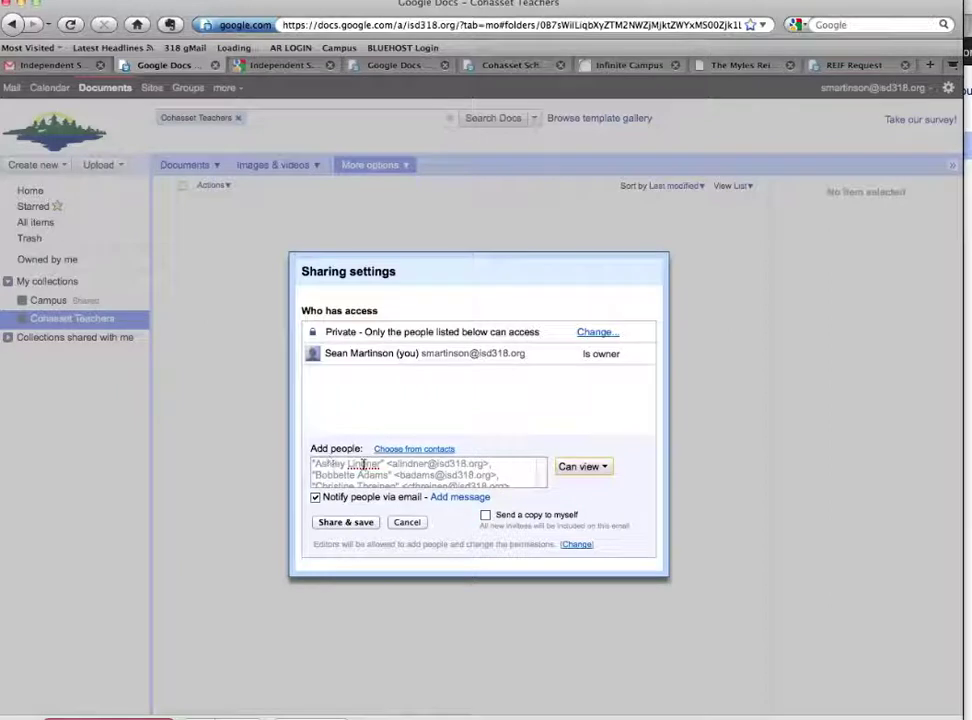
{"action": "left_click", "coordinate": [316, 498]}
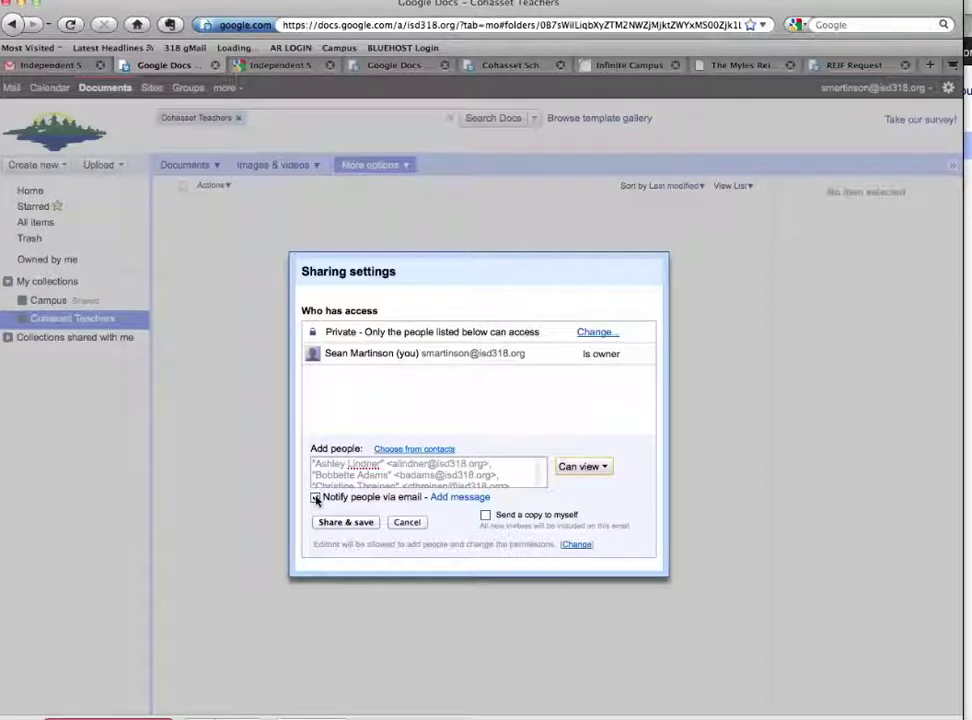
{"action": "left_click", "coordinate": [316, 498]}
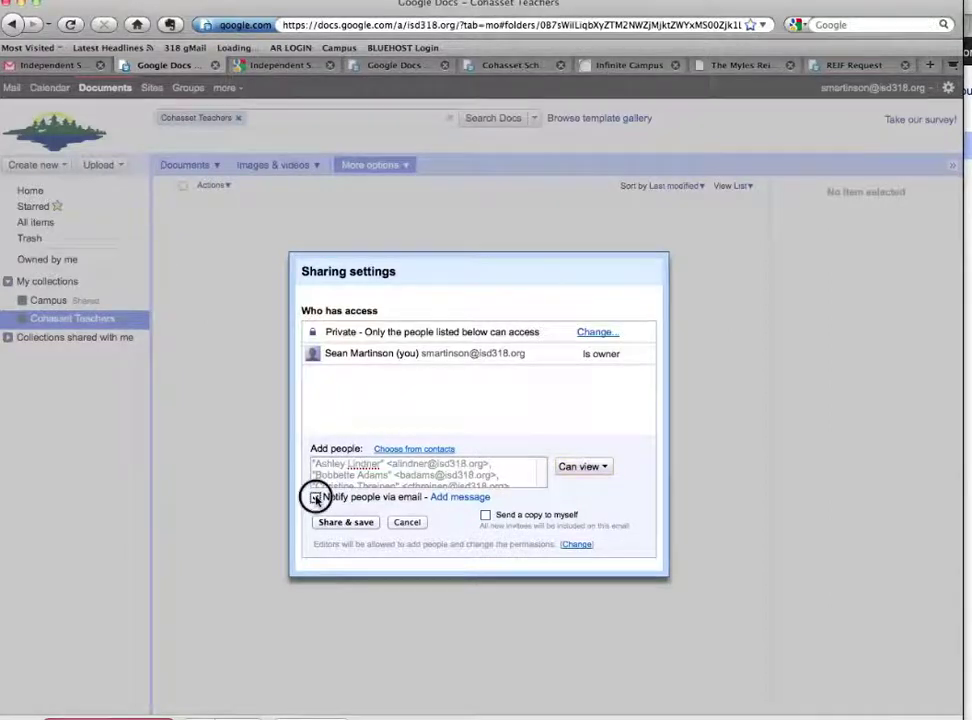
{"action": "left_click", "coordinate": [365, 523]}
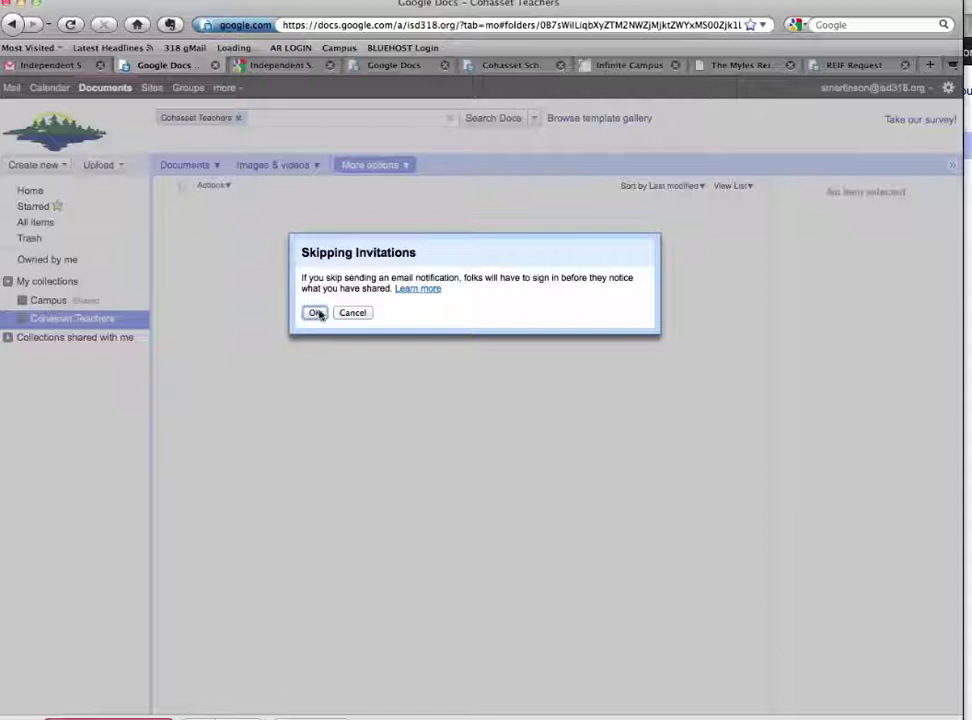
{"action": "left_click", "coordinate": [316, 313]}
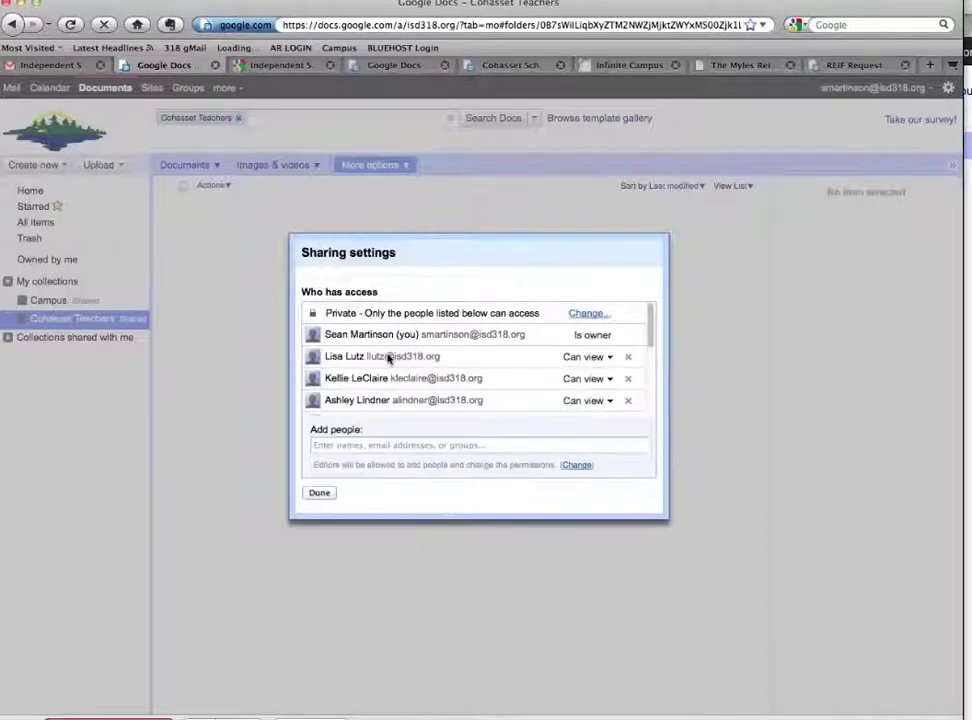
Step: Close the sharing settings for the Cohasset Teachers collection
{"action": "scroll", "coordinate": [425, 360], "scroll_direction": "down", "scroll_amount": 5}
{"action": "left_click", "coordinate": [322, 493]}
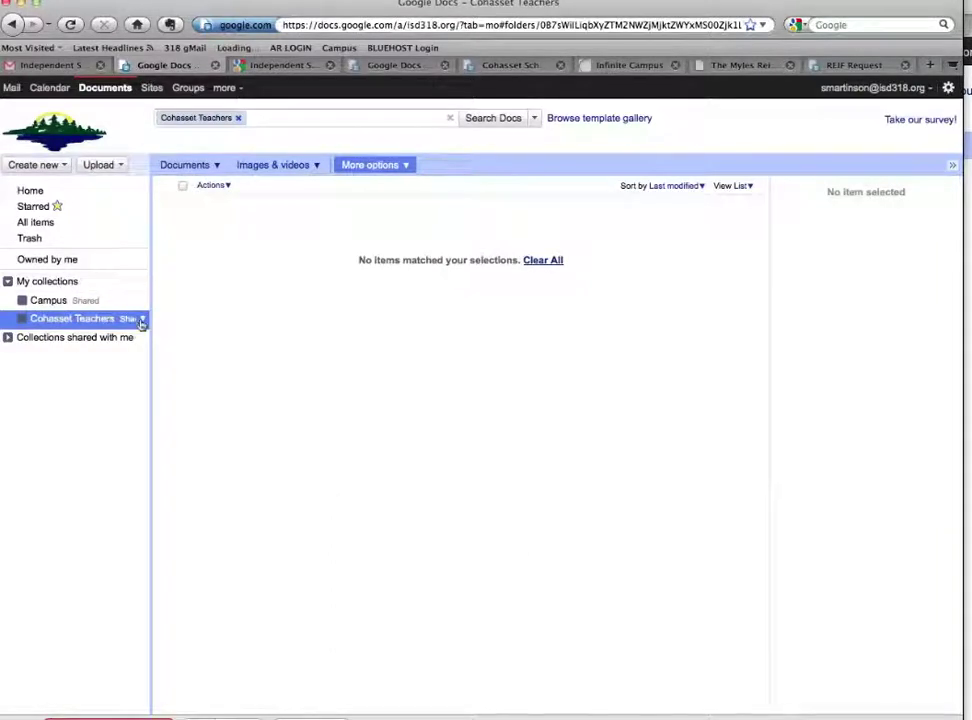
{"action": "left_click", "coordinate": [142, 320]}
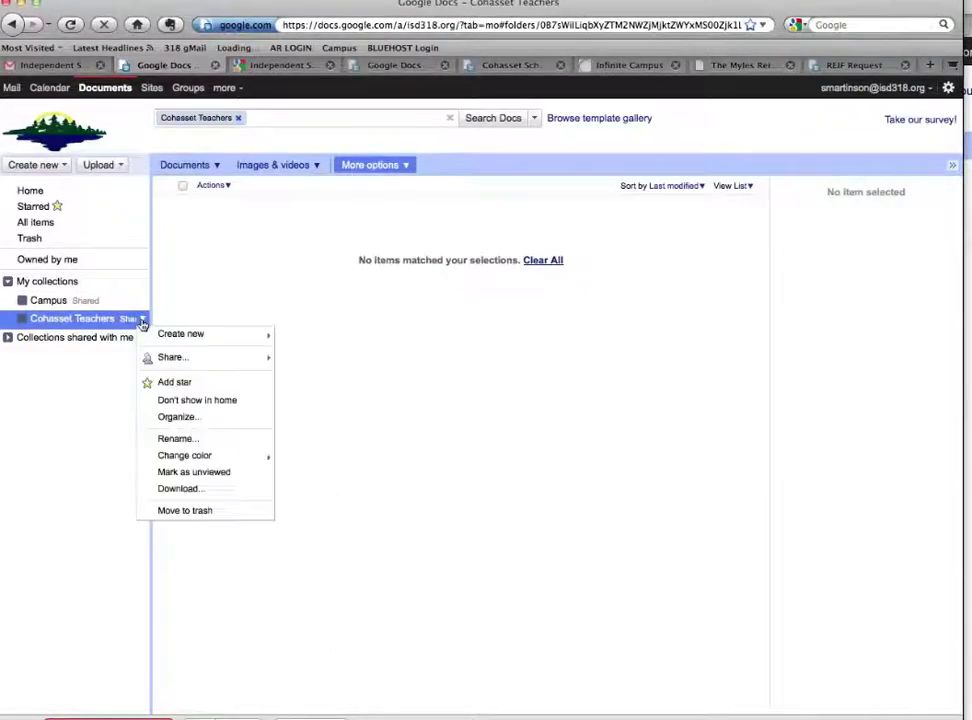
Step: Rename the Cohasset Teachers collection to 'Classroom Teachers (Items from [owner's name])'
{"action": "left_click", "coordinate": [170, 440]}
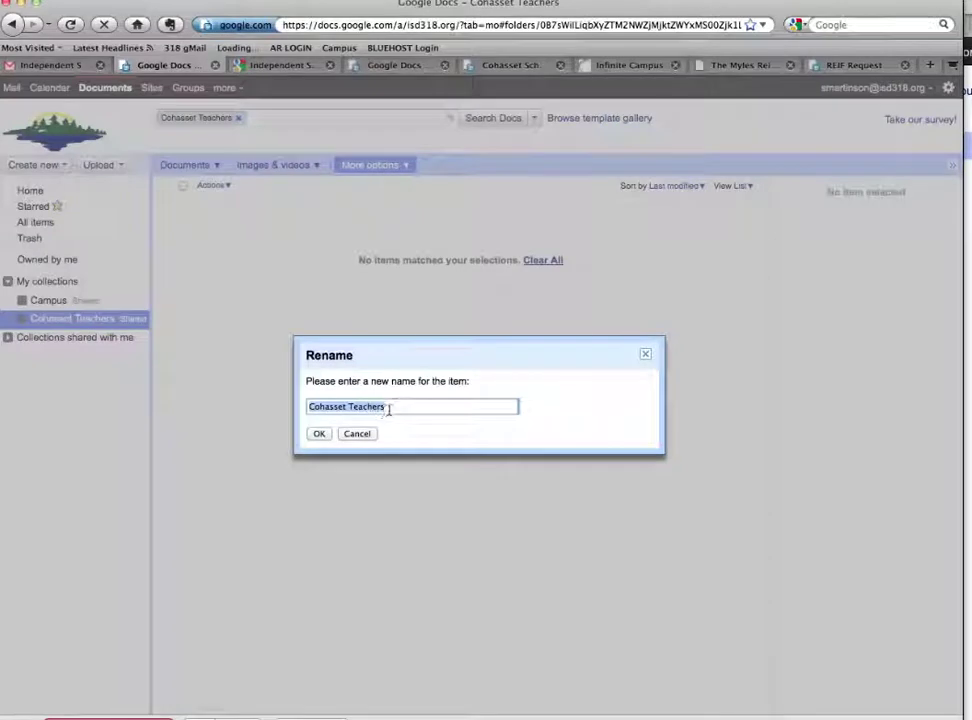
{"action": "key", "text": "BackSpace"}
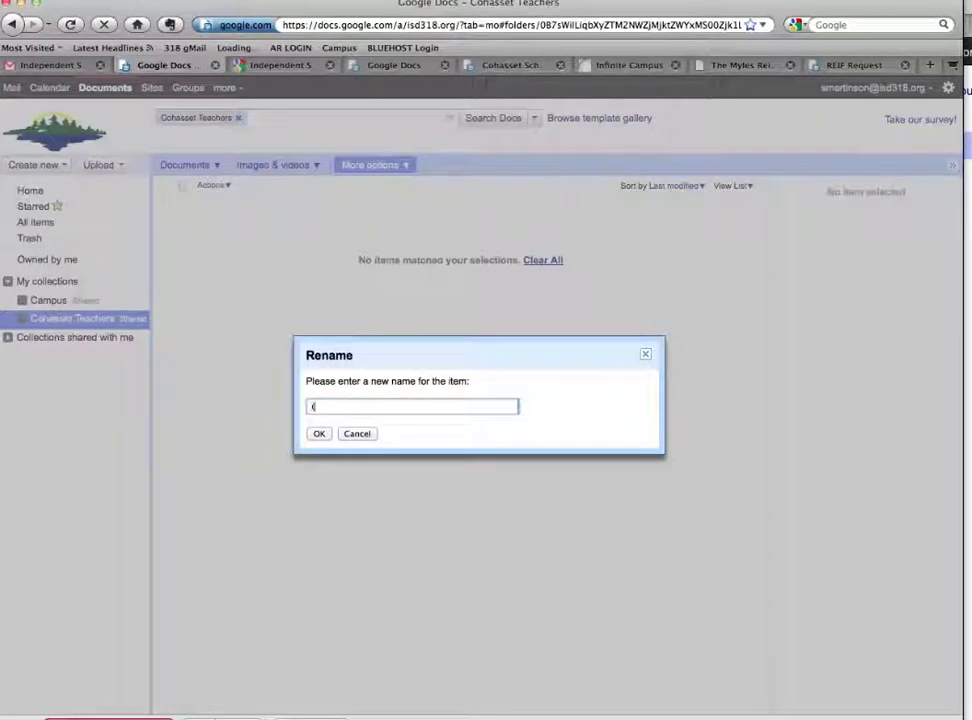
{"action": "type", "text": "Classroom Teachers"}
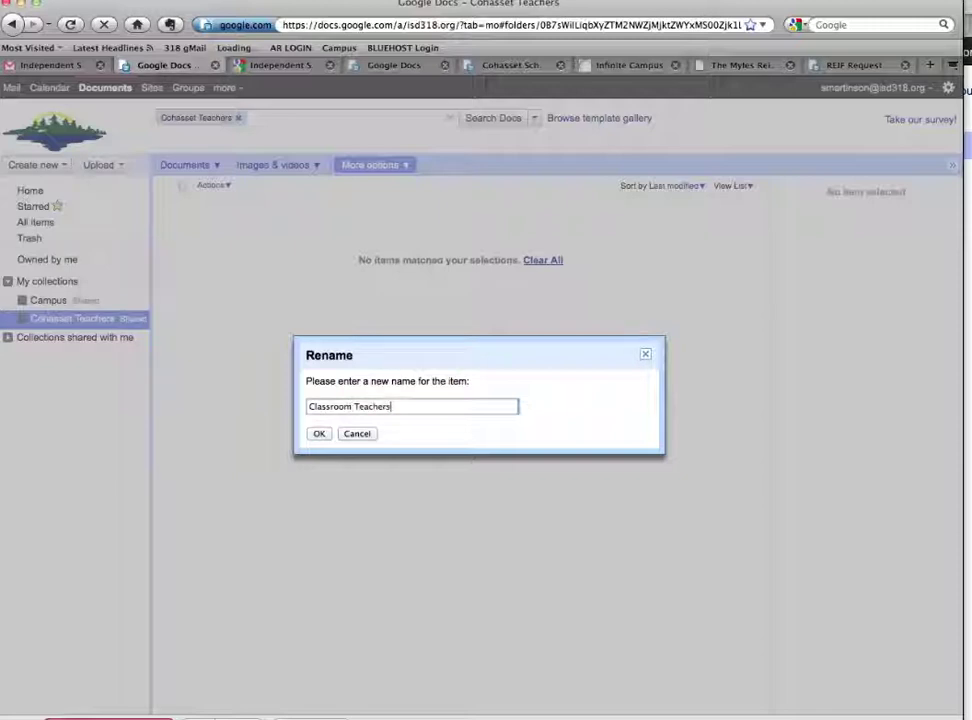
{"action": "type", "text": " (Items from Sean)"}
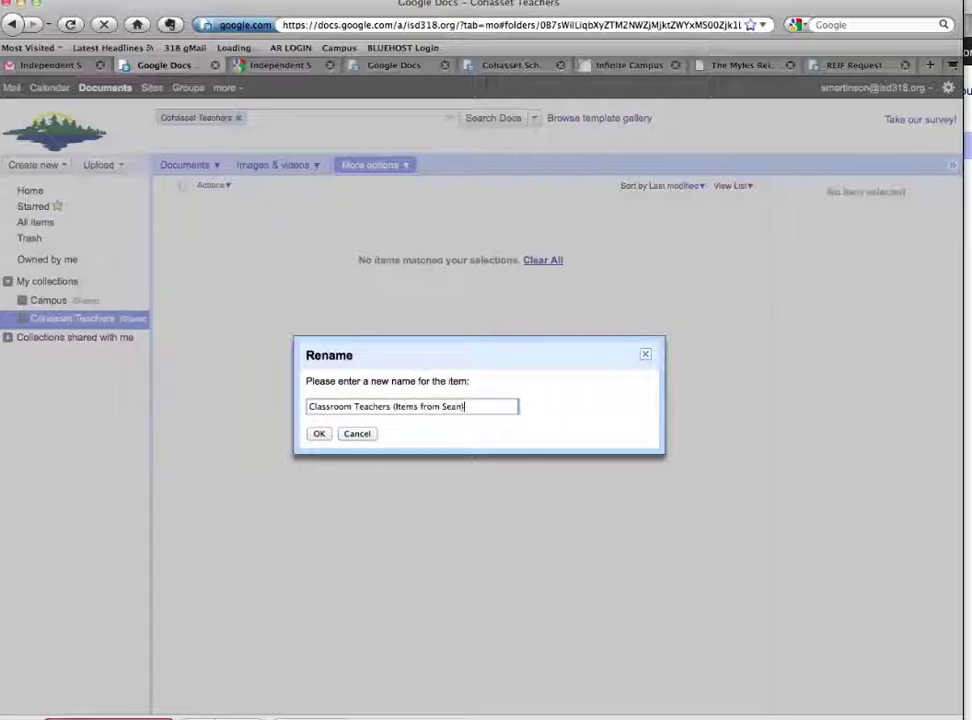
{"action": "left_click", "coordinate": [319, 433]}
{"action": "left_click", "coordinate": [142, 318]}
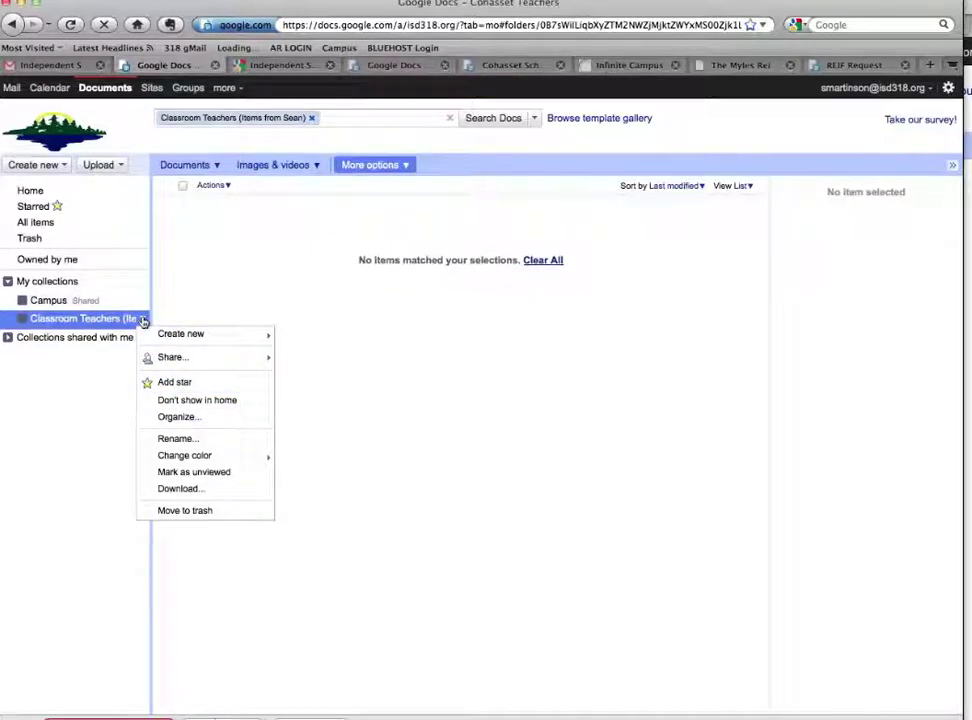
Step: From the Home list, file the Cohasset Schedule FALL 2011-2012 spreadsheet into the Classroom Teachers collection
{"action": "left_click", "coordinate": [87, 375]}
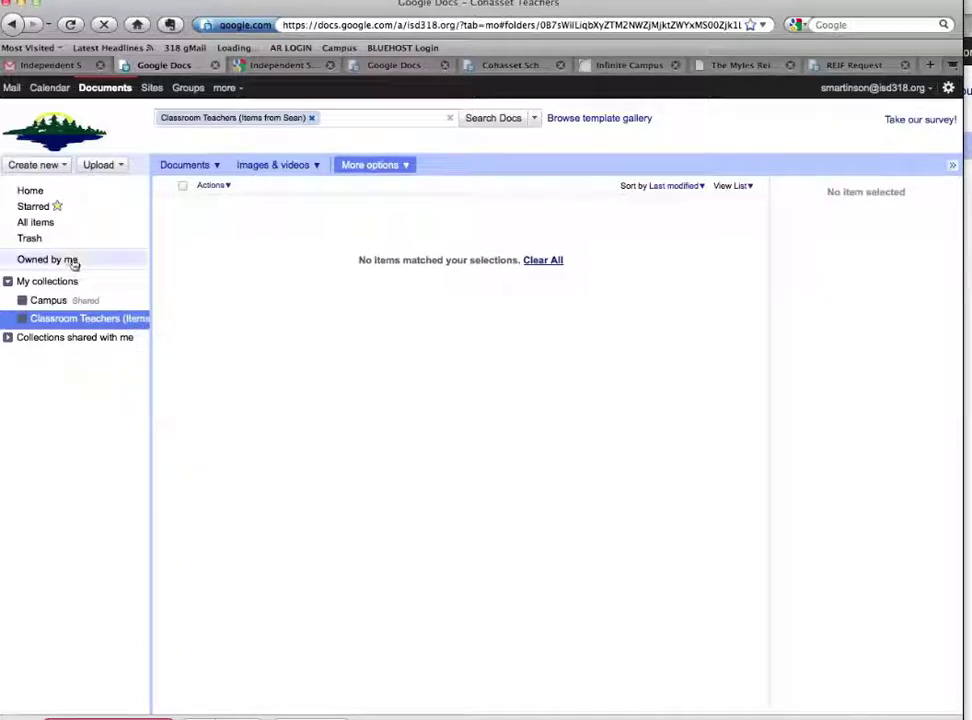
{"action": "left_click", "coordinate": [55, 192]}
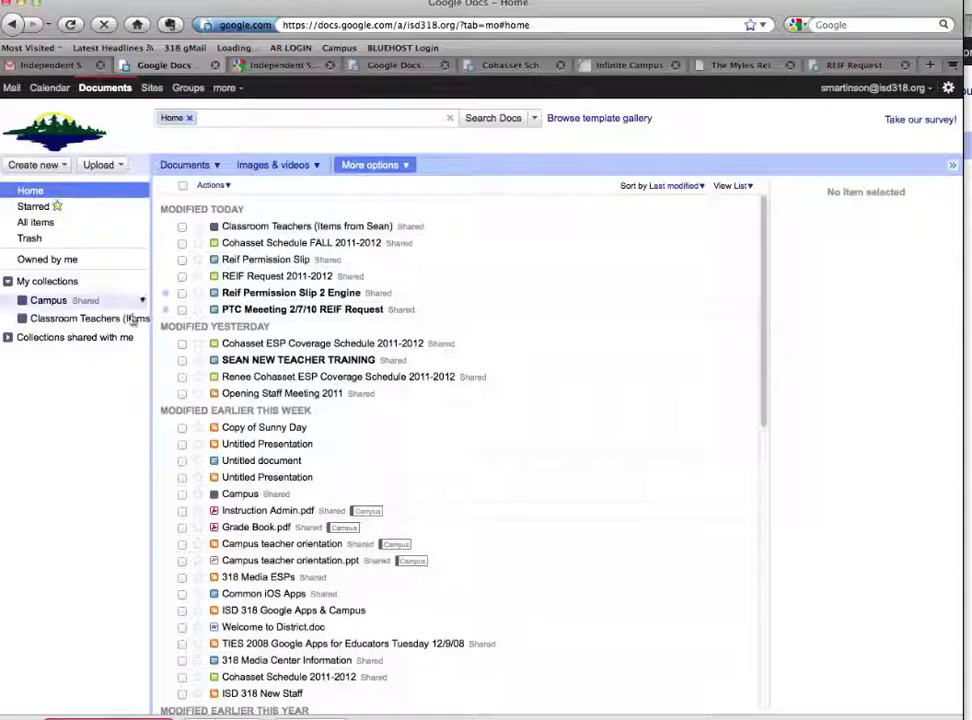
{"action": "left_click_drag", "start_coordinate": [248, 248], "coordinate": [104, 327]}
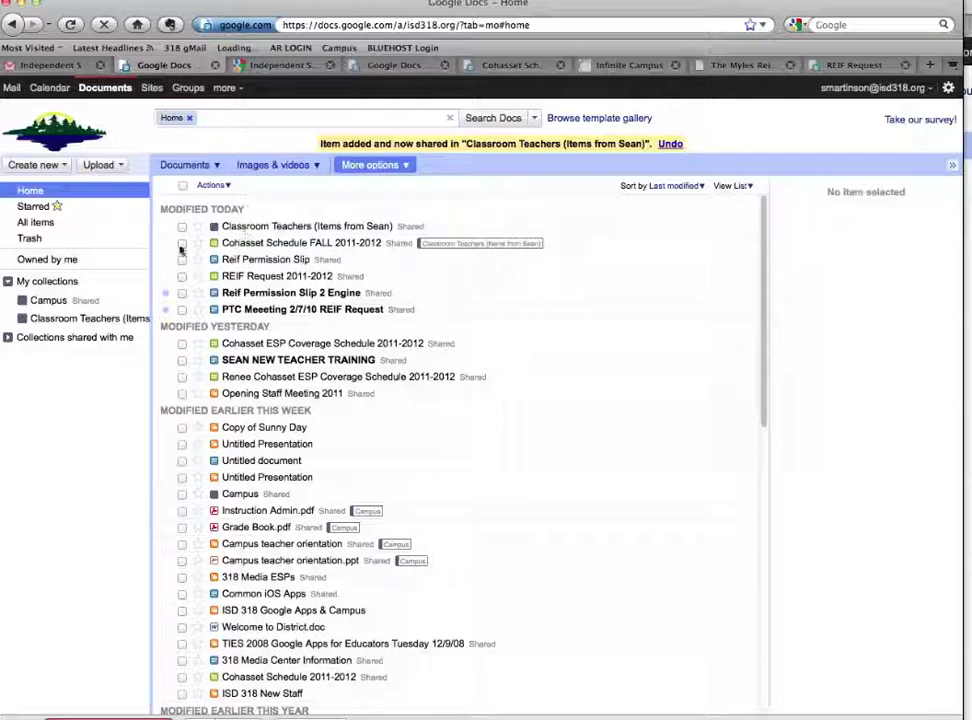
Step: Check that the Classroom Teachers collection holds the schedule, then return to the Home list
{"action": "left_click", "coordinate": [90, 320]}
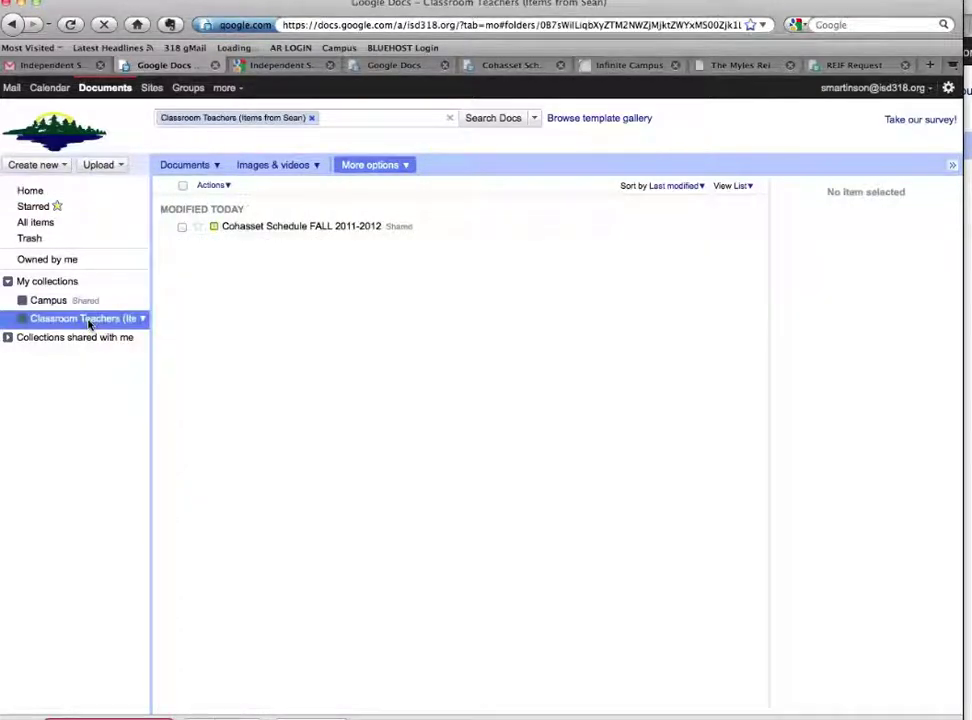
{"action": "left_click", "coordinate": [30, 191]}
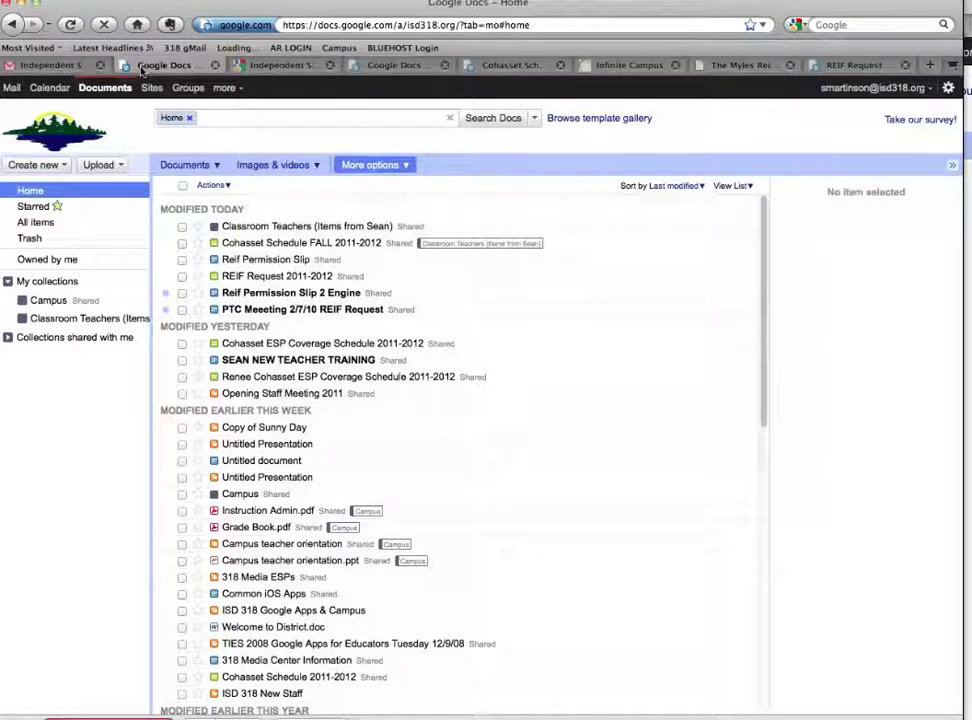
{"action": "left_click", "coordinate": [138, 68]}
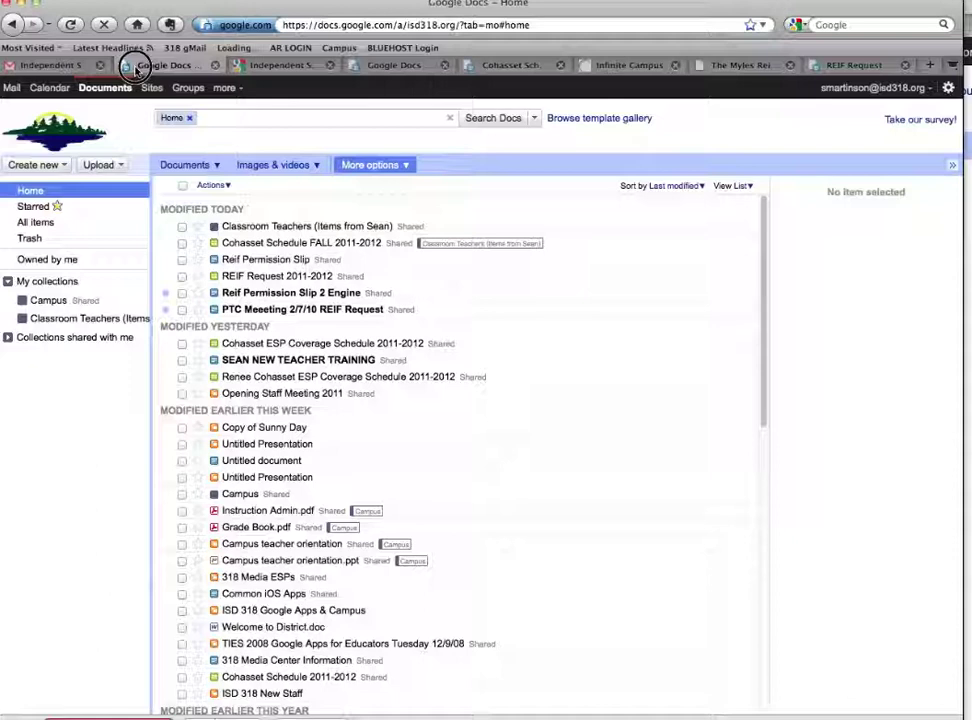
{"action": "mouse_move", "coordinate": [45, 560]}
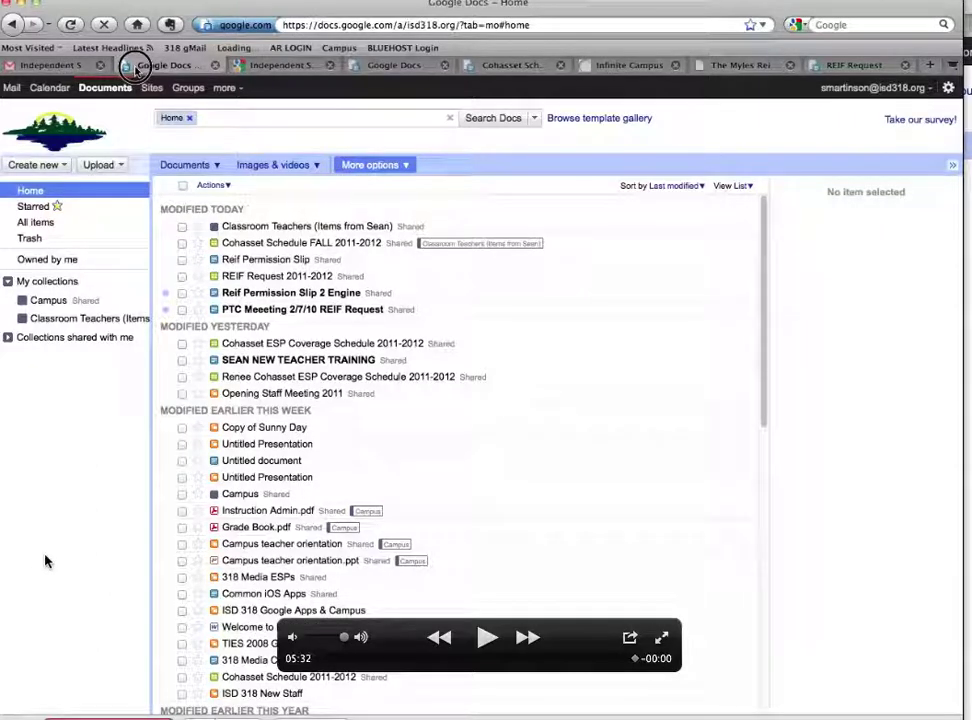